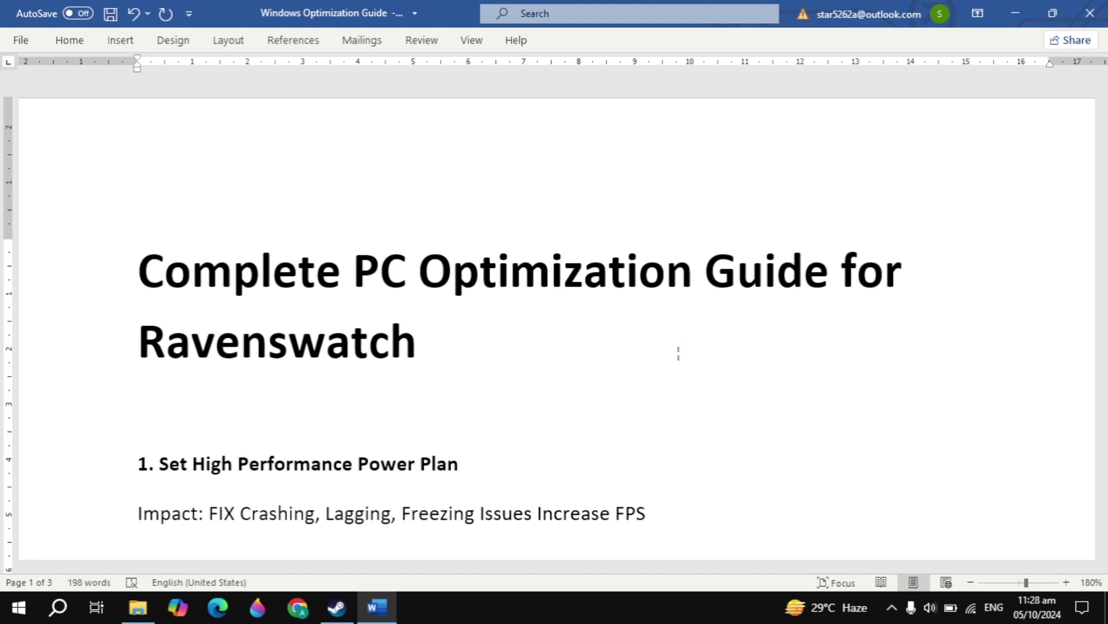
Scroll the guide down to the heading '2. Turn Off System Configuration Services'
{"action": "scroll", "coordinate": [678, 354], "scroll_direction": "down", "scroll_amount": 3}
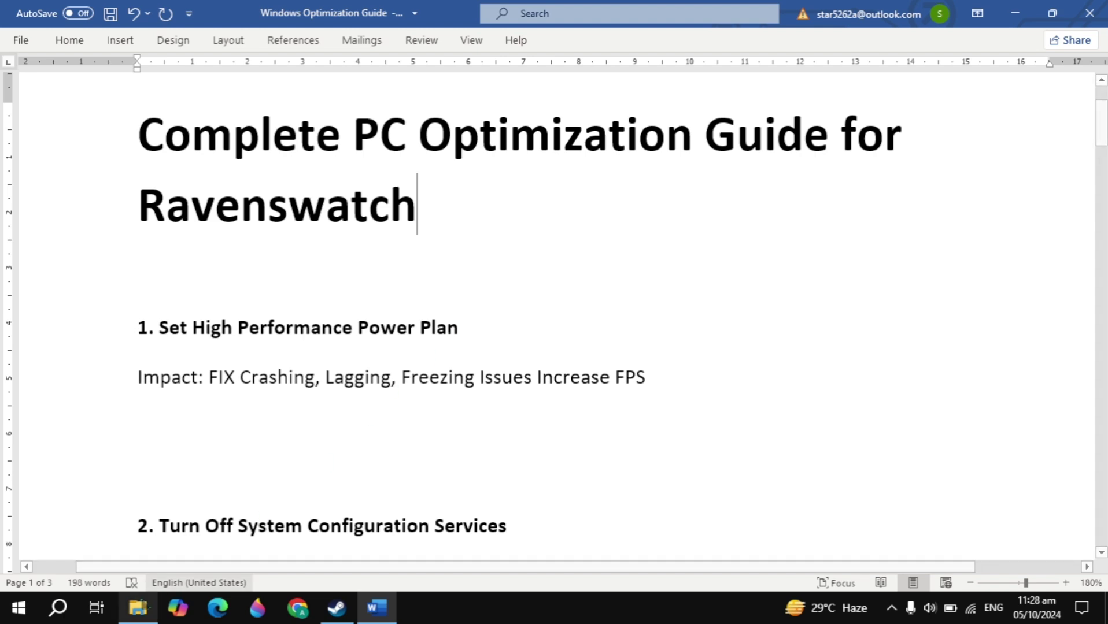
Create 'My Custom Plan 15' from the High performance template in Power Options, then close Control Panel
{"action": "left_click", "coordinate": [58, 607]}
{"action": "type", "text": "co"}
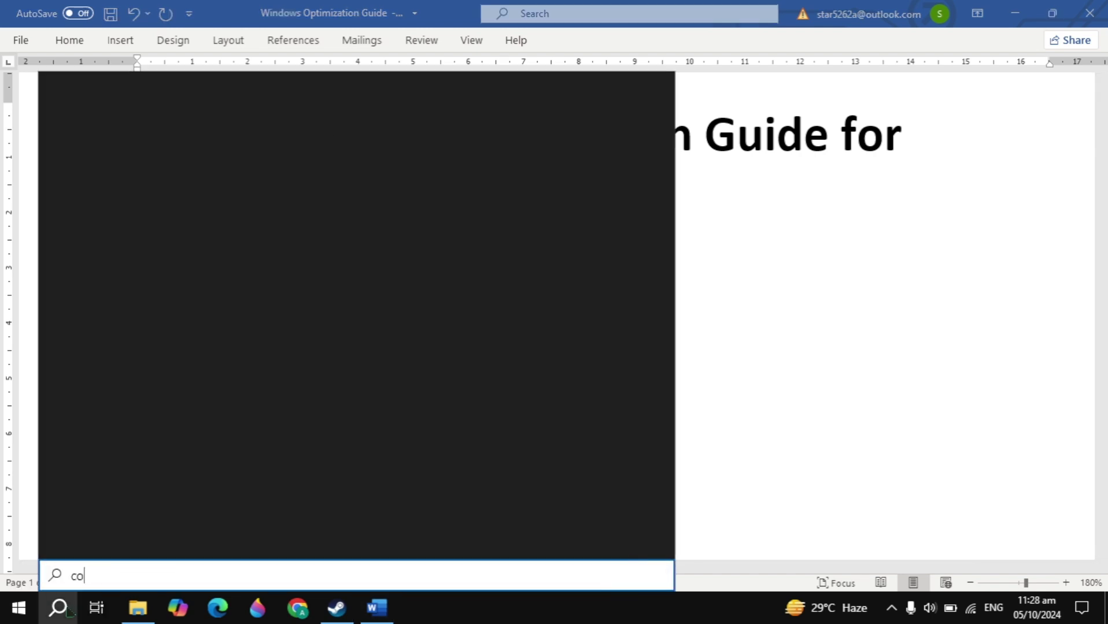
{"action": "type", "text": "ntrol"}
{"action": "key", "text": "Return"}
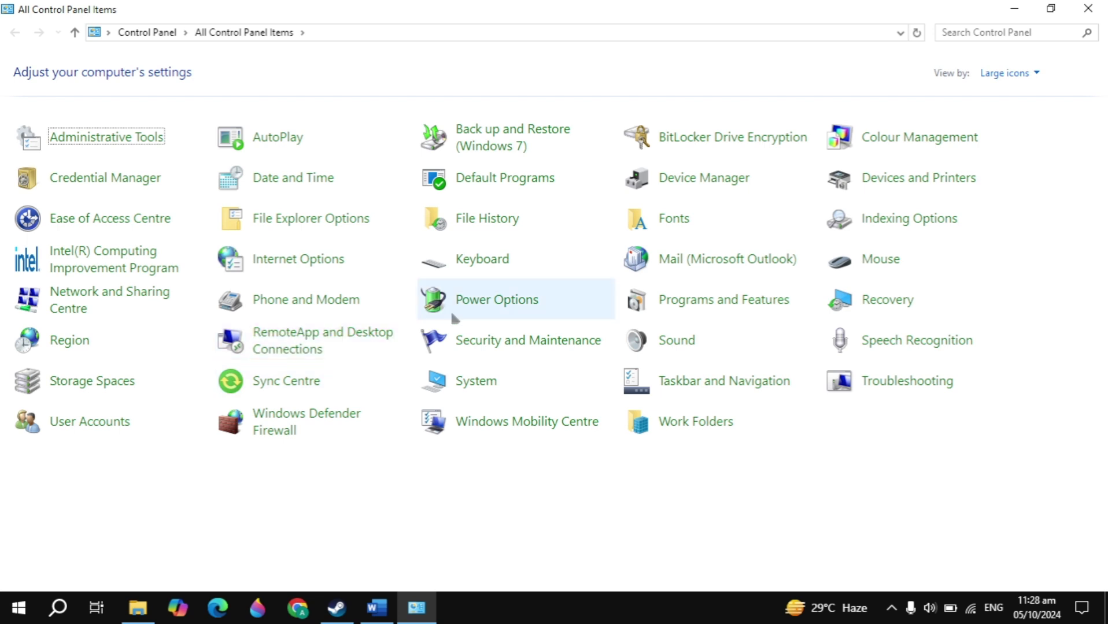
{"action": "left_click", "coordinate": [473, 306]}
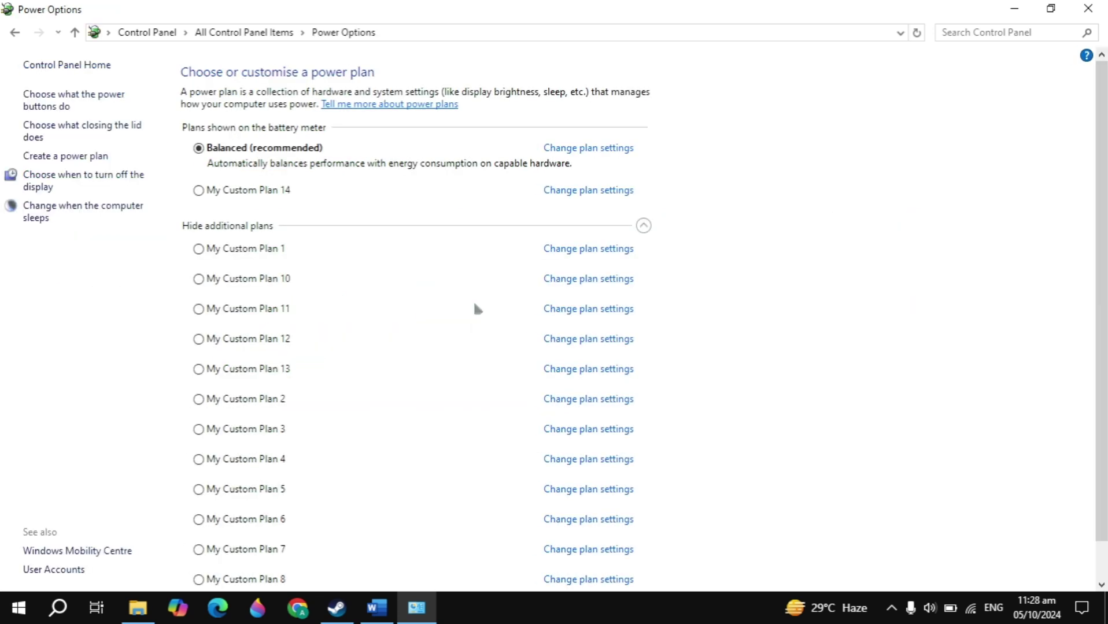
{"action": "left_click", "coordinate": [47, 157]}
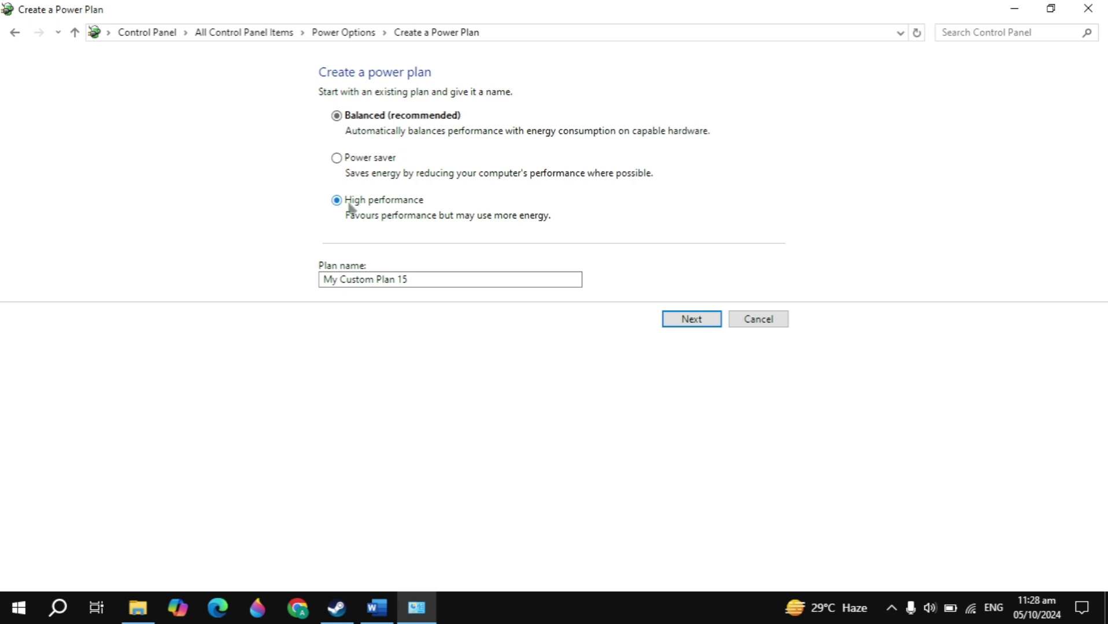
{"action": "left_click", "coordinate": [350, 207]}
{"action": "left_click", "coordinate": [697, 327]}
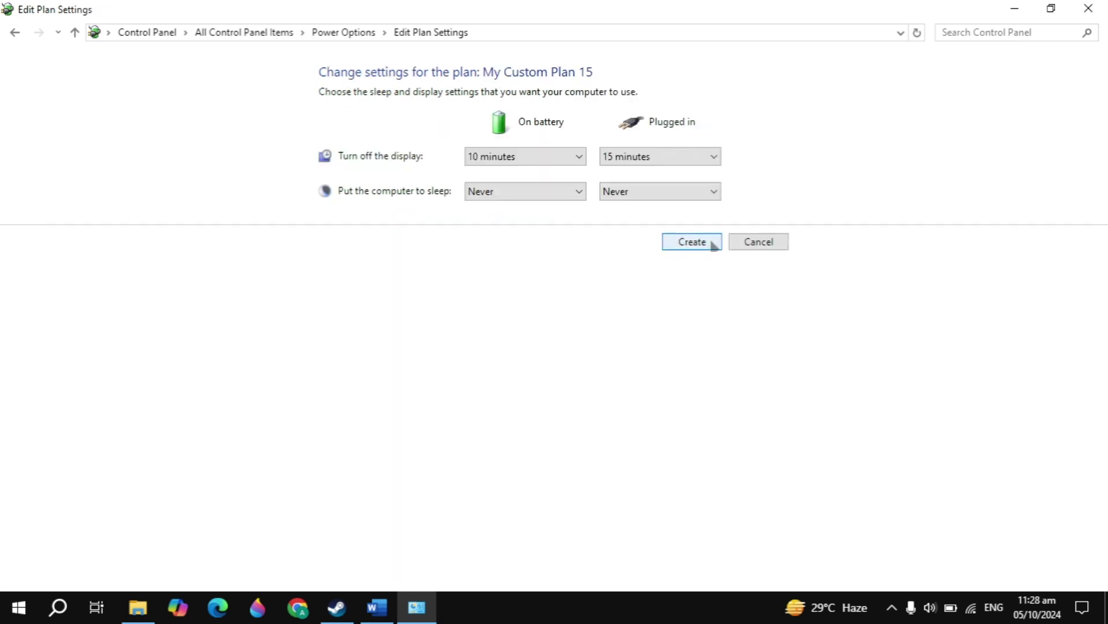
{"action": "left_click", "coordinate": [1087, 8]}
In System Configuration Services, hide Microsoft services, sort by Status, and accept with OK
{"action": "scroll", "coordinate": [791, 335], "scroll_direction": "down", "scroll_amount": 1}
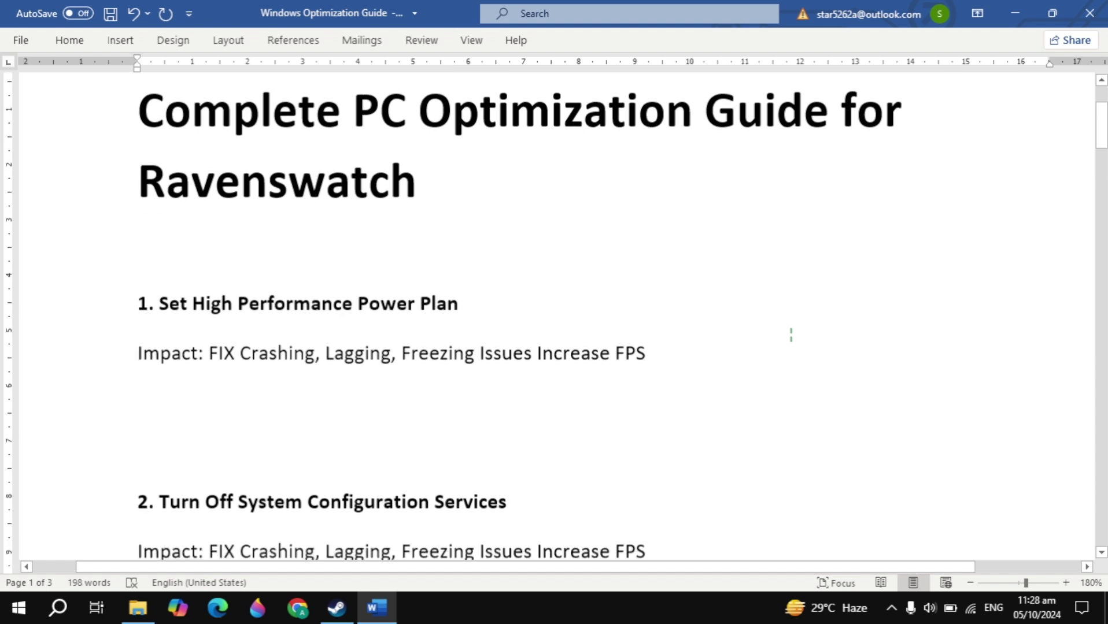
{"action": "scroll", "coordinate": [791, 336], "scroll_direction": "down", "scroll_amount": 3}
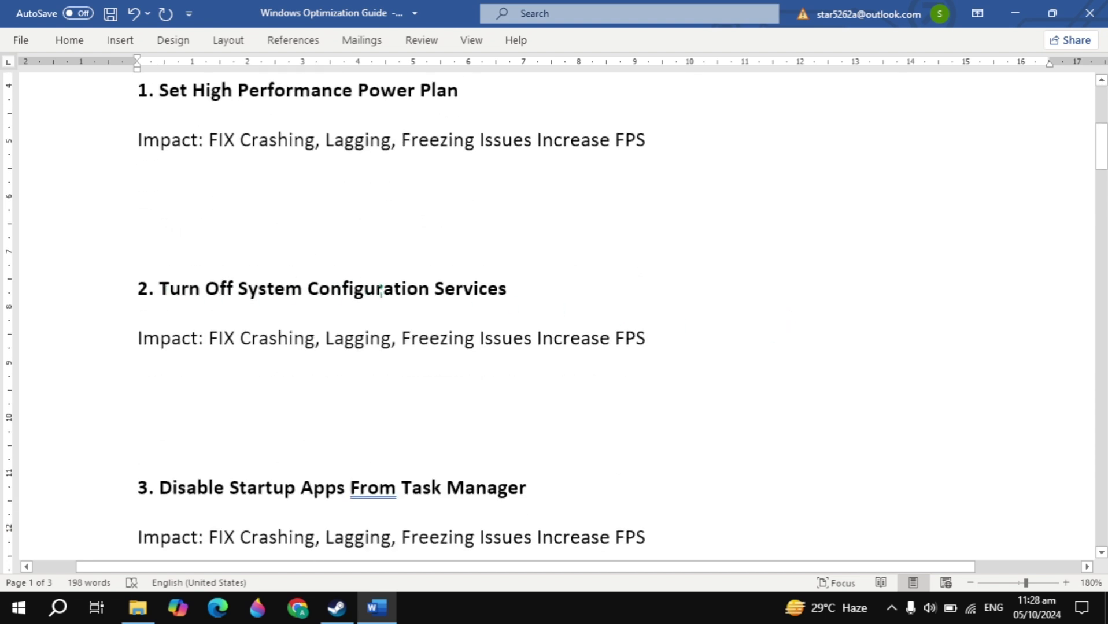
{"action": "left_click", "coordinate": [59, 609]}
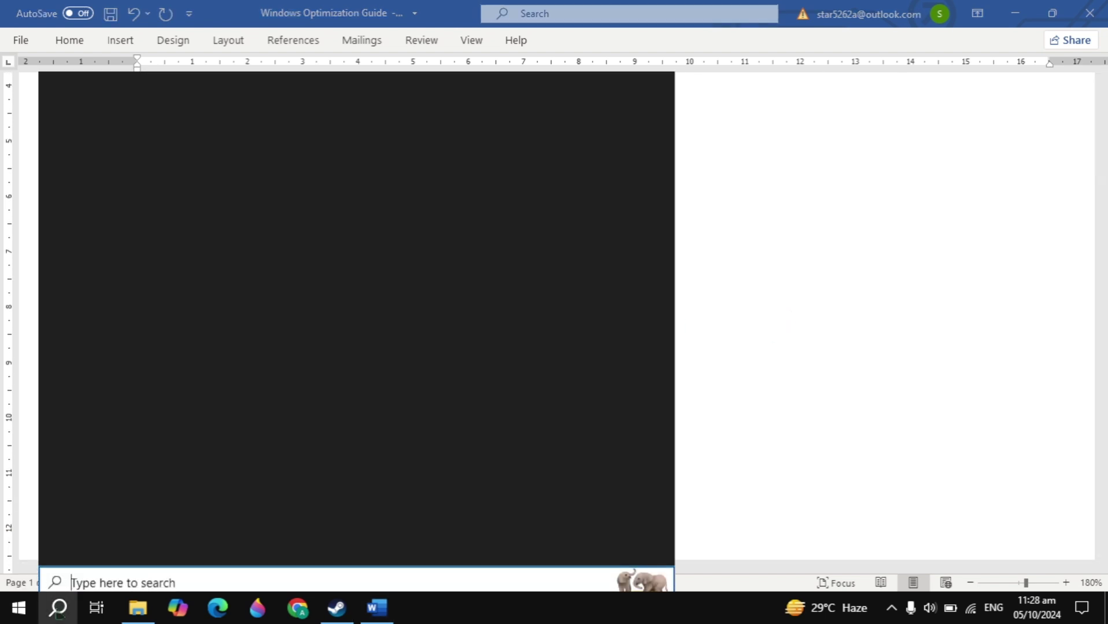
{"action": "type", "text": "system"}
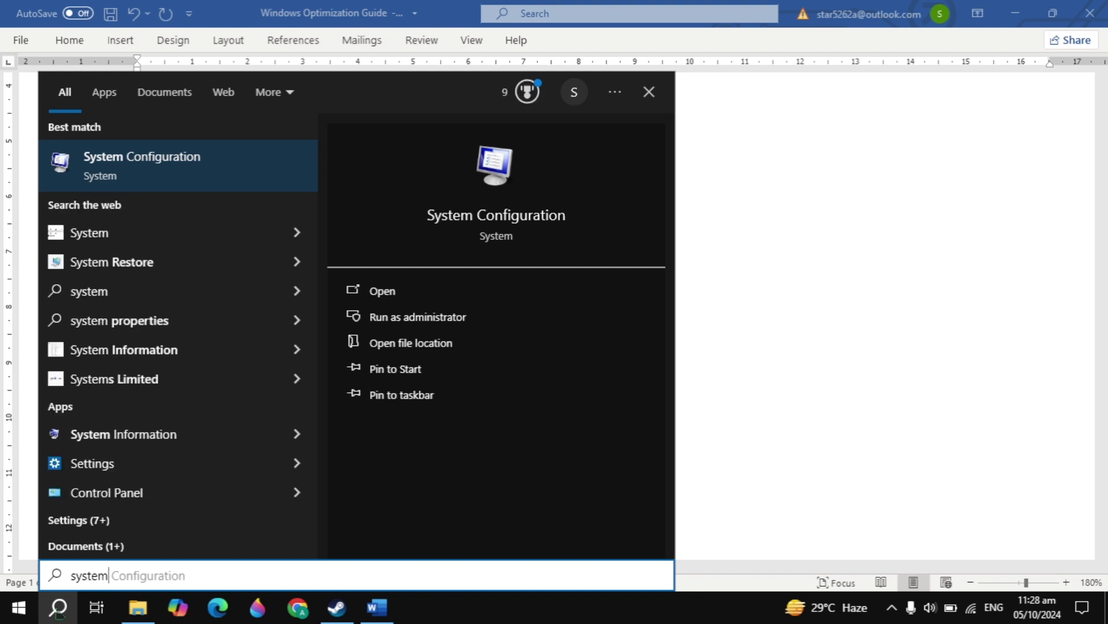
{"action": "left_click", "coordinate": [255, 167]}
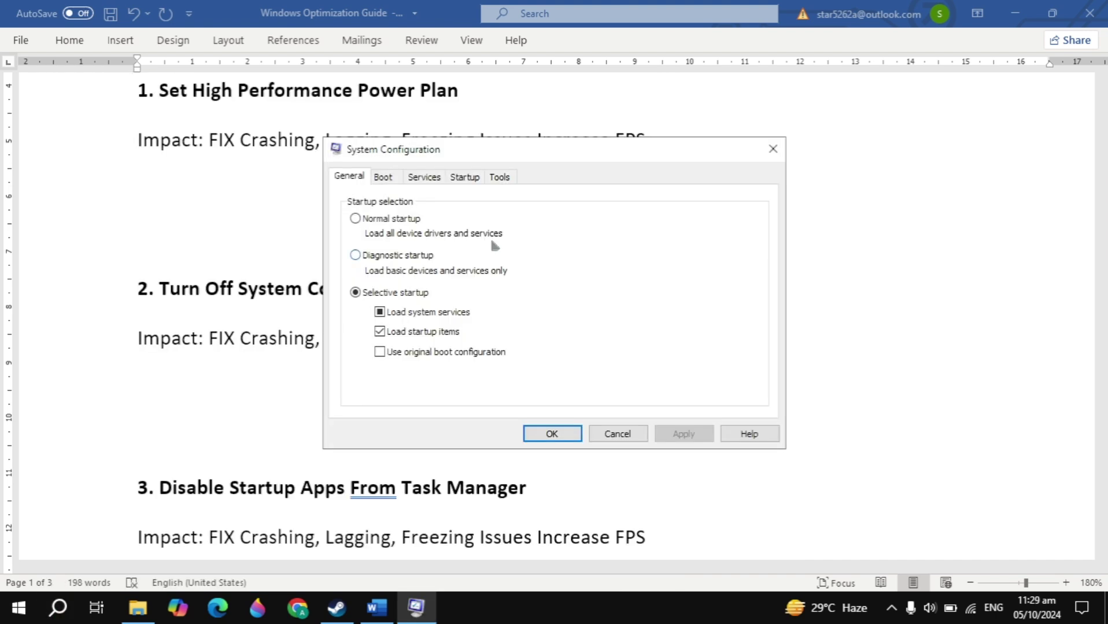
{"action": "left_click", "coordinate": [437, 180]}
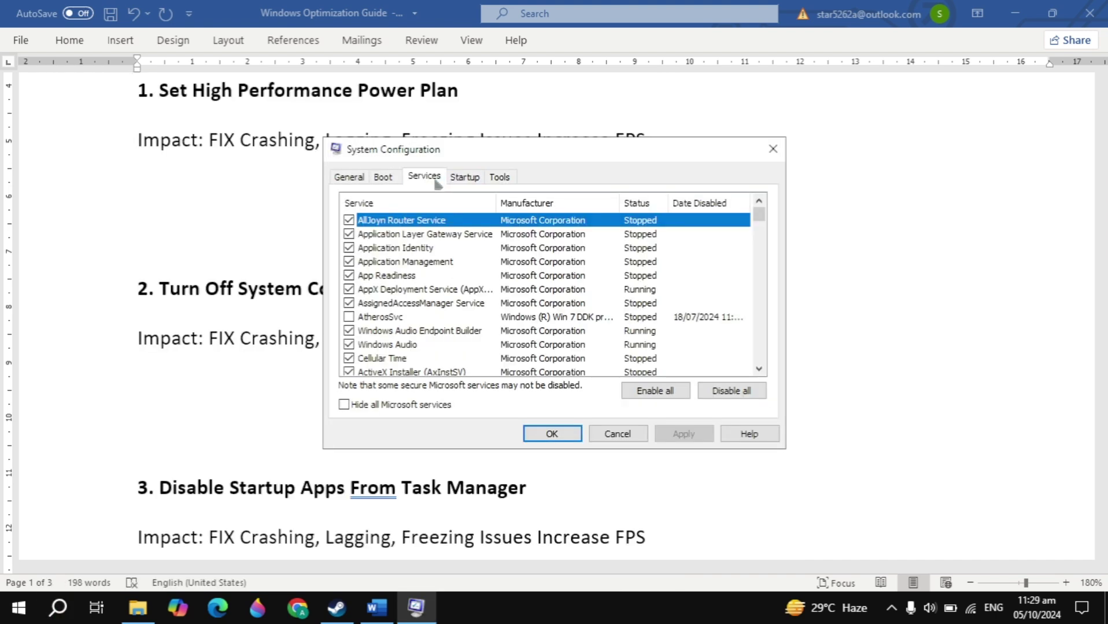
{"action": "left_click", "coordinate": [344, 405]}
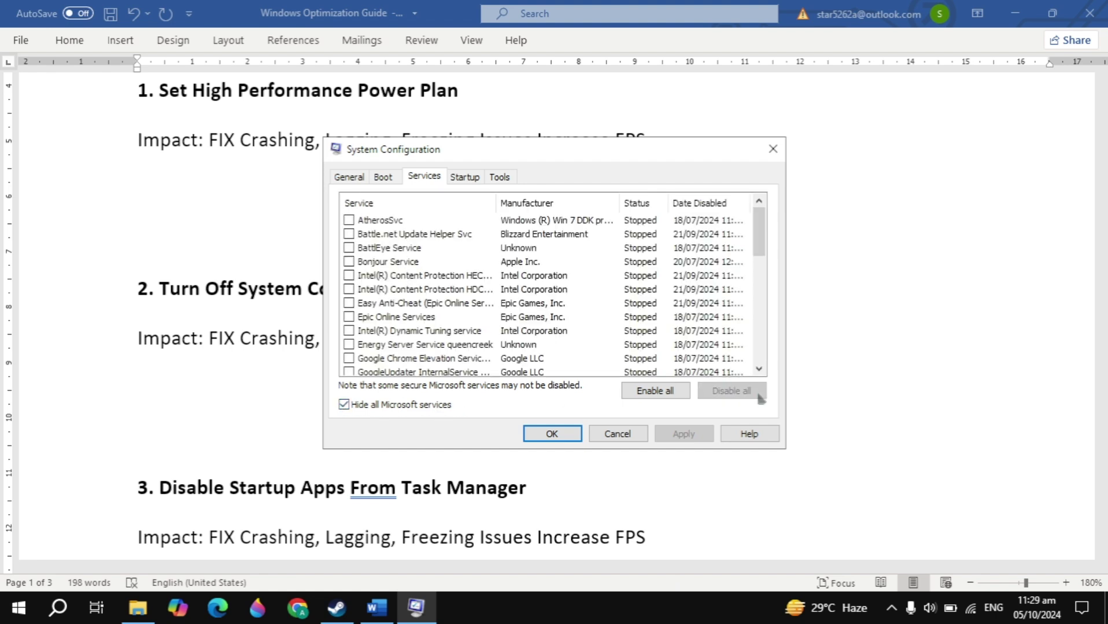
{"action": "left_click", "coordinate": [655, 211]}
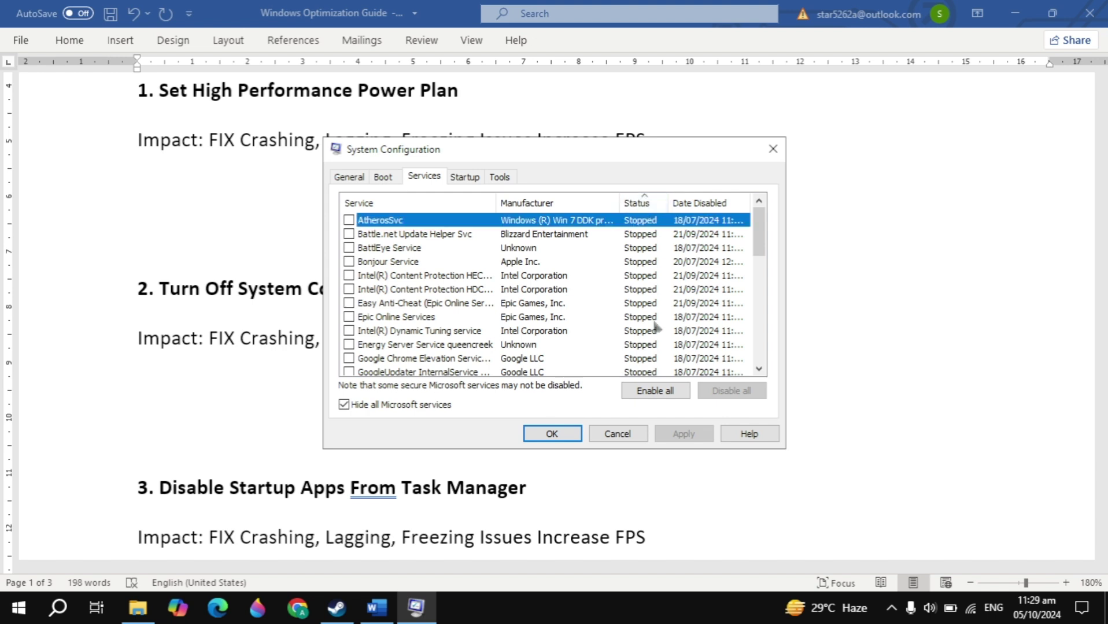
{"action": "left_click", "coordinate": [553, 435]}
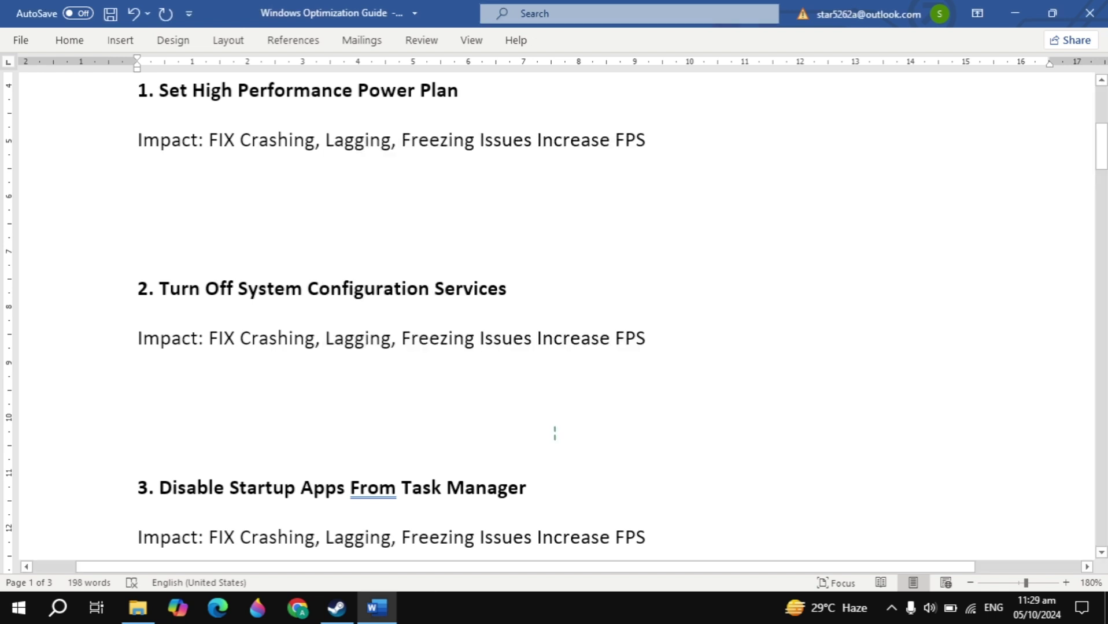
{"action": "scroll", "coordinate": [554, 434], "scroll_direction": "down", "scroll_amount": 3}
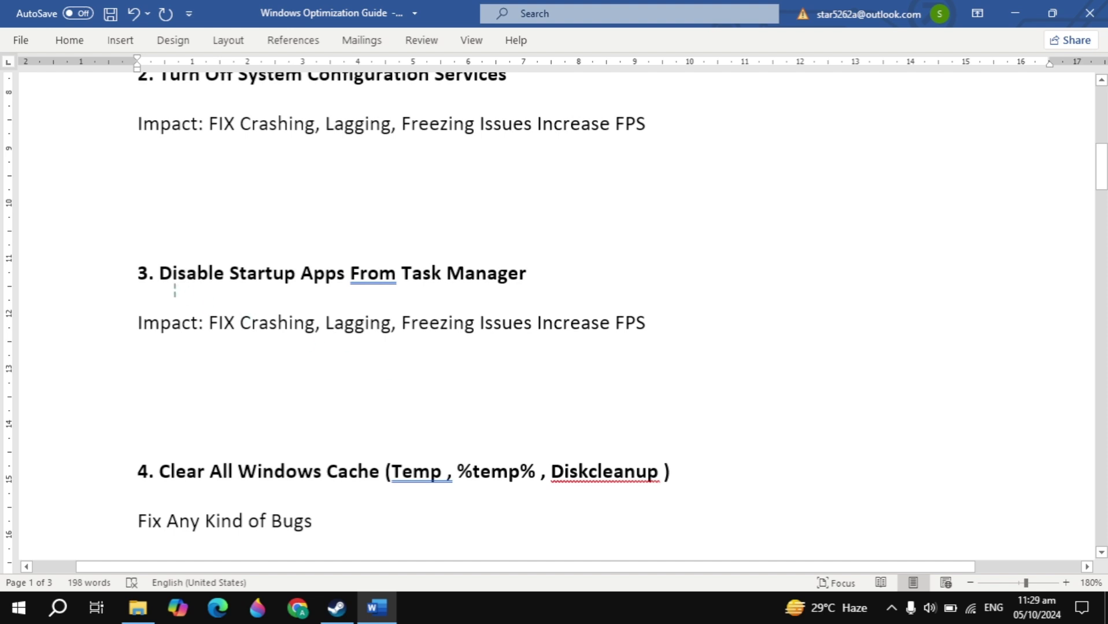
{"action": "right_click", "coordinate": [540, 612]}
{"action": "left_click", "coordinate": [602, 529]}
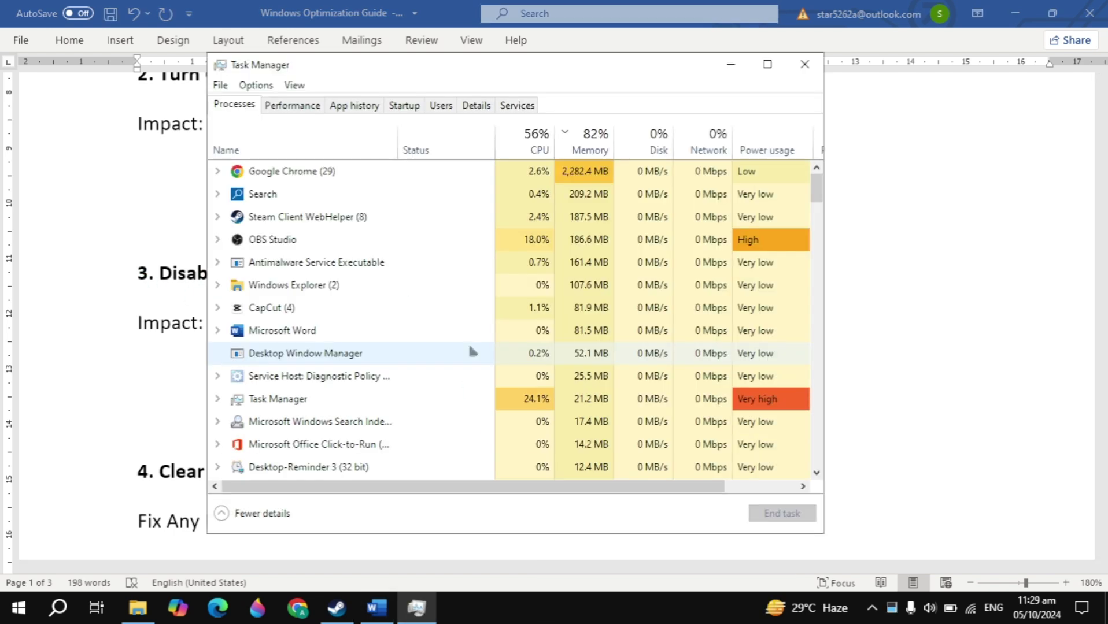
{"action": "left_click", "coordinate": [406, 110]}
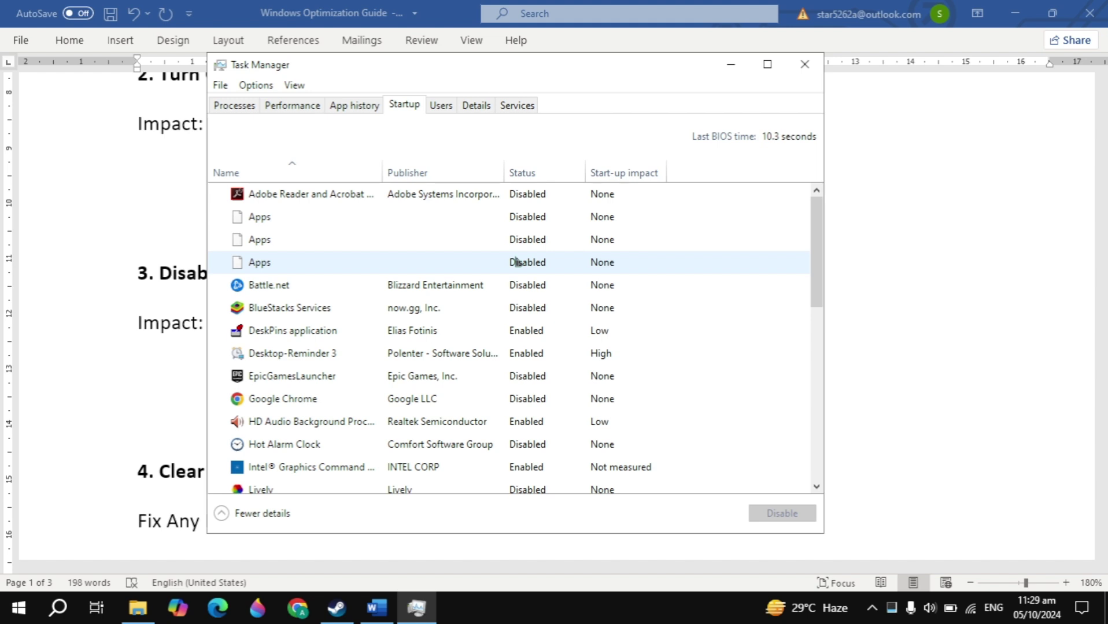
{"action": "right_click", "coordinate": [513, 368]}
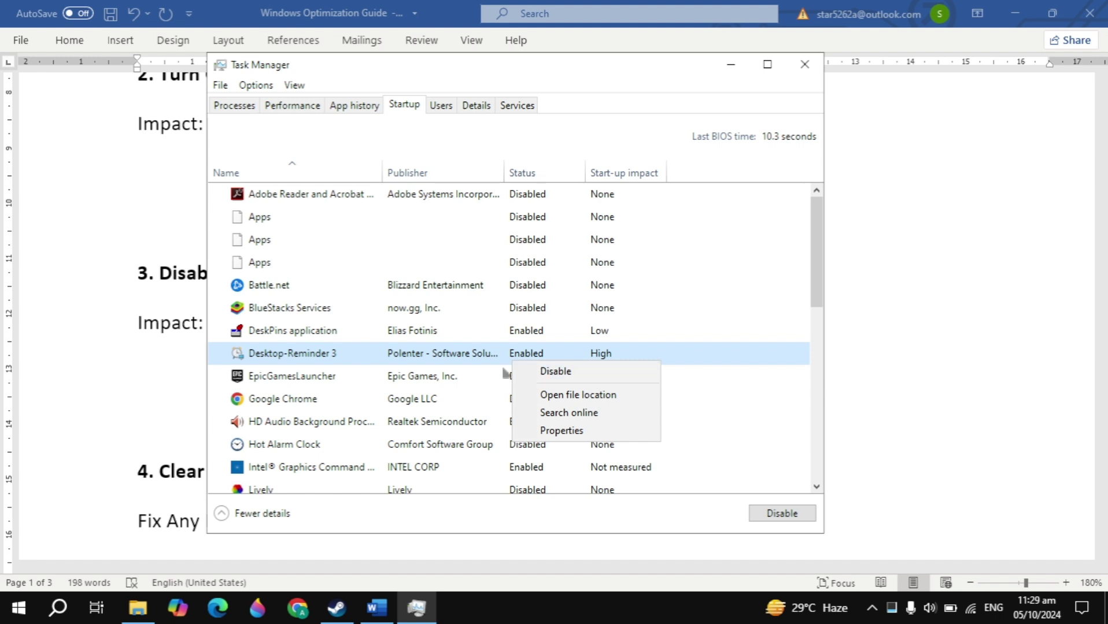
{"action": "left_click", "coordinate": [494, 365]}
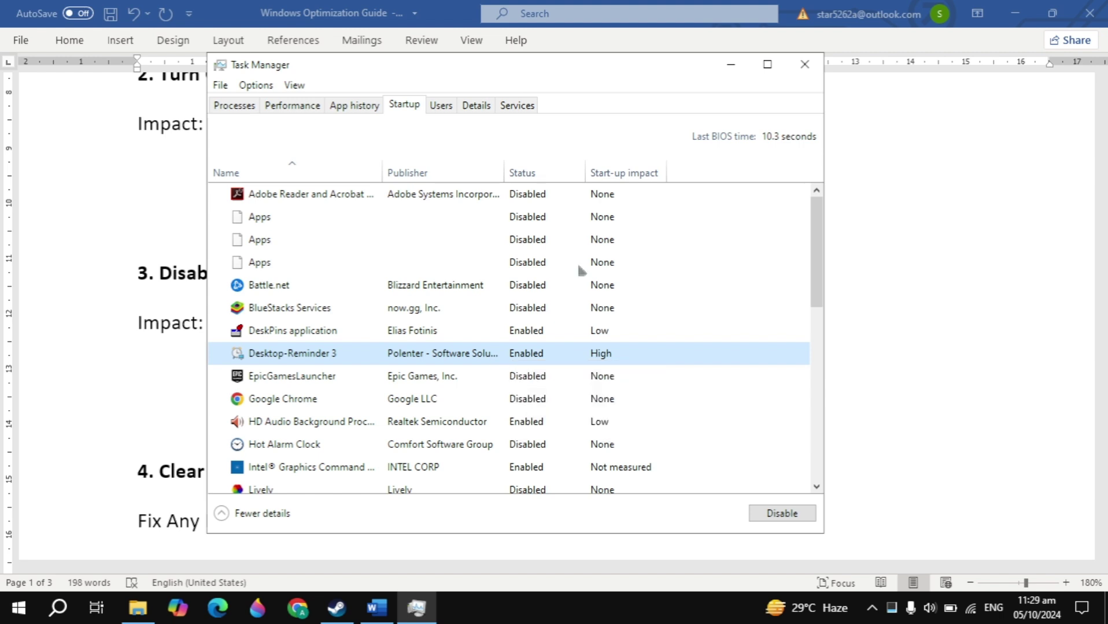
{"action": "left_click", "coordinate": [805, 64]}
{"action": "scroll", "coordinate": [617, 370], "scroll_direction": "down", "scroll_amount": 3}
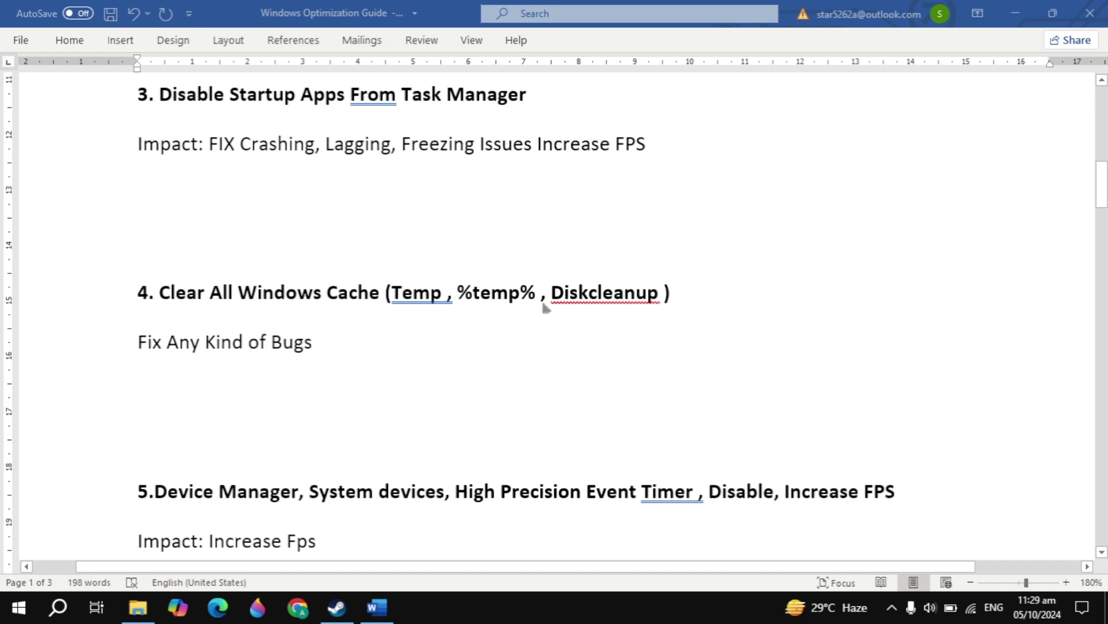
Launch Disk Clean-up and scan drive (C:) for removable files
{"action": "left_click", "coordinate": [58, 607]}
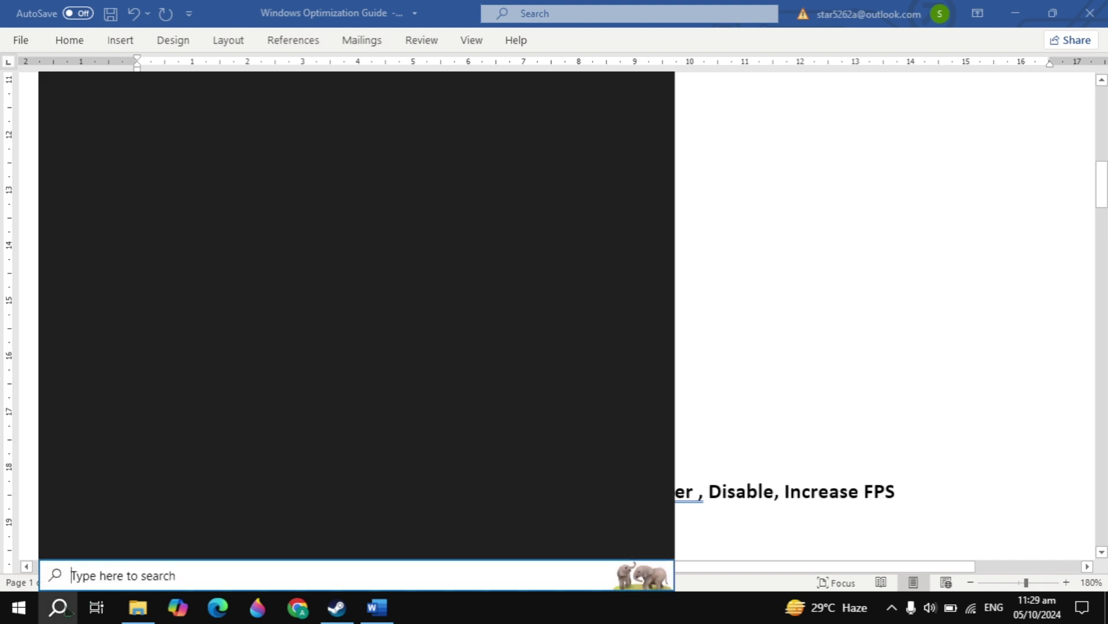
{"action": "type", "text": "disk c"}
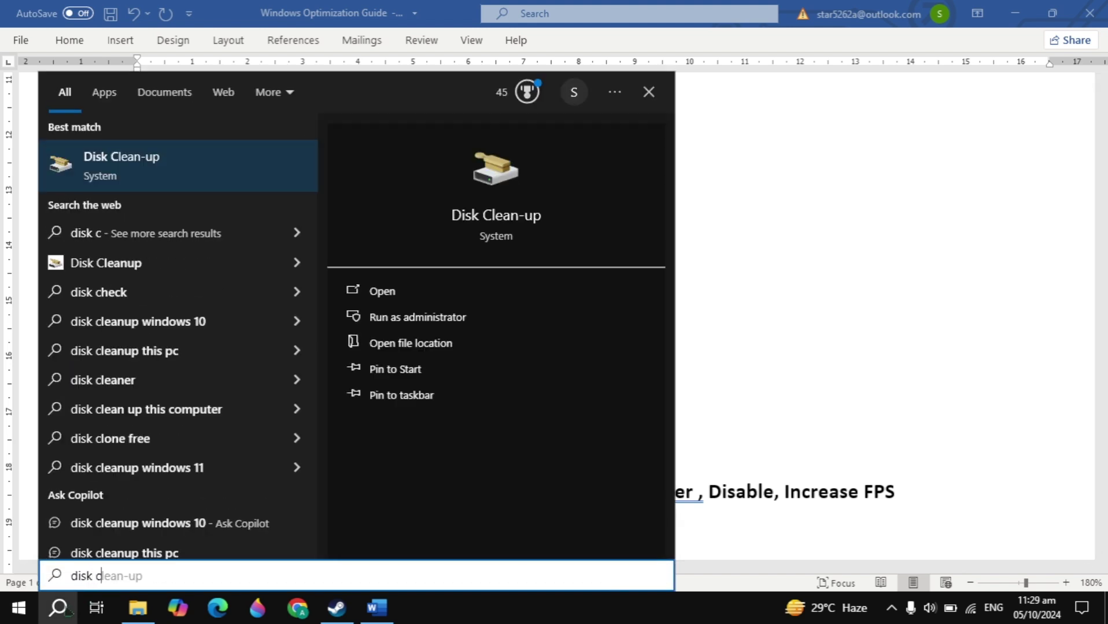
{"action": "key", "text": "Return"}
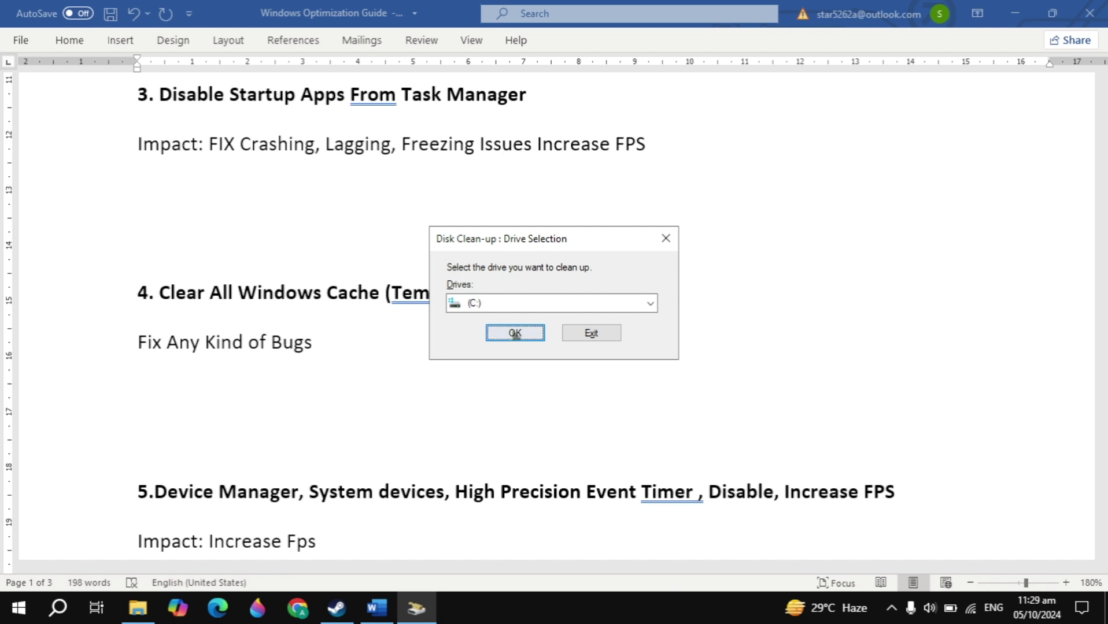
{"action": "left_click", "coordinate": [515, 333]}
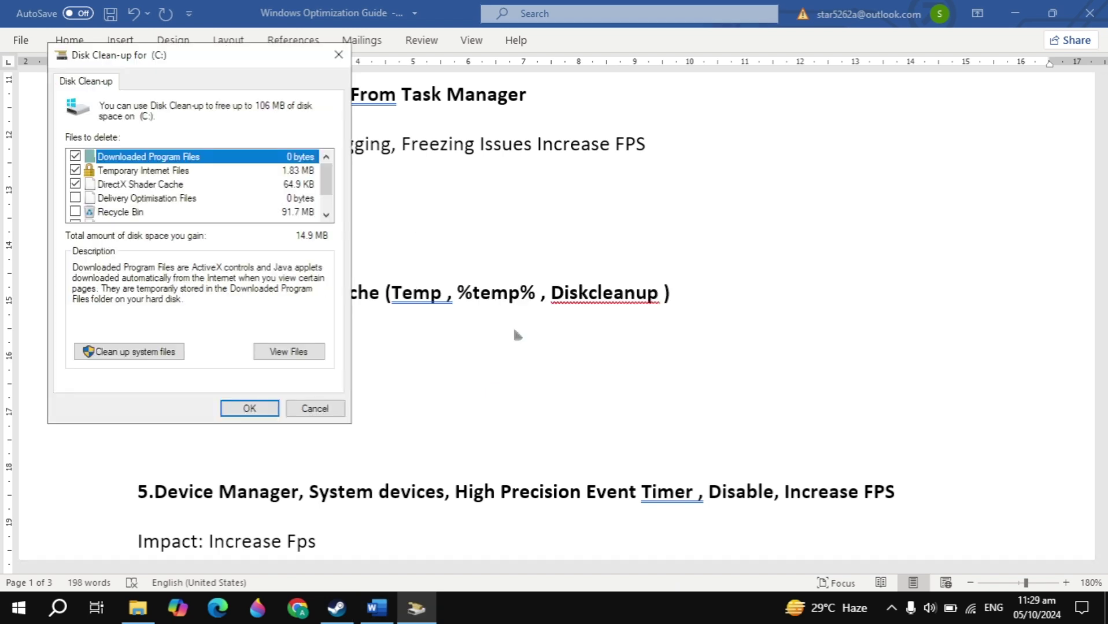
{"action": "left_click_drag", "start_coordinate": [223, 58], "coordinate": [573, 119]}
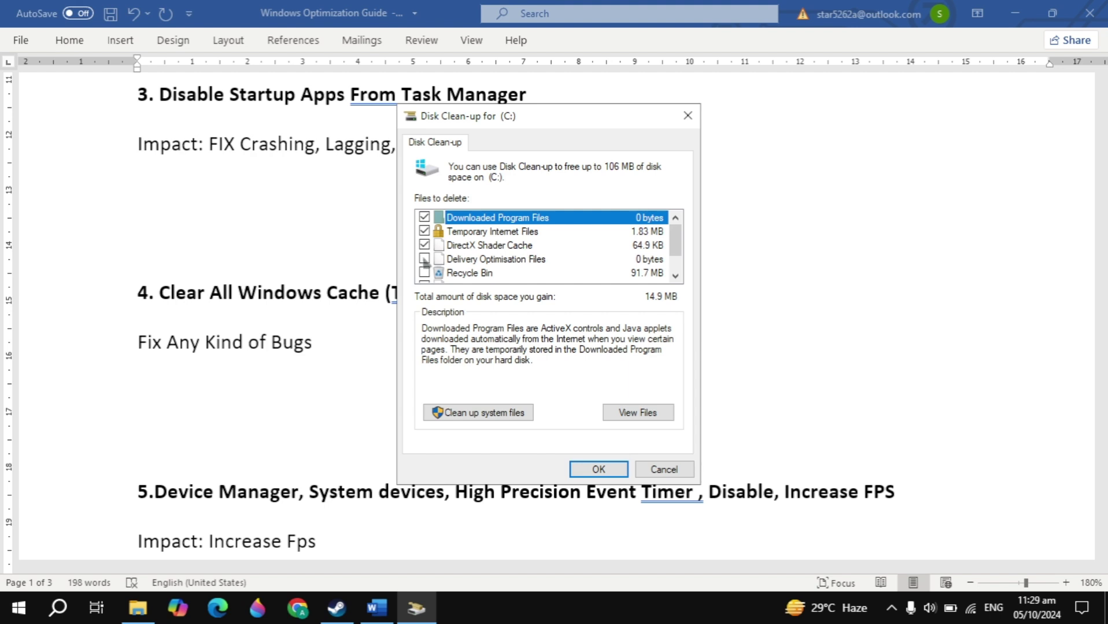
Include the Recycle Bin and permanently delete the selected 106 MB of files
{"action": "left_click", "coordinate": [428, 277]}
{"action": "scroll", "coordinate": [429, 280], "scroll_direction": "down", "scroll_amount": 1}
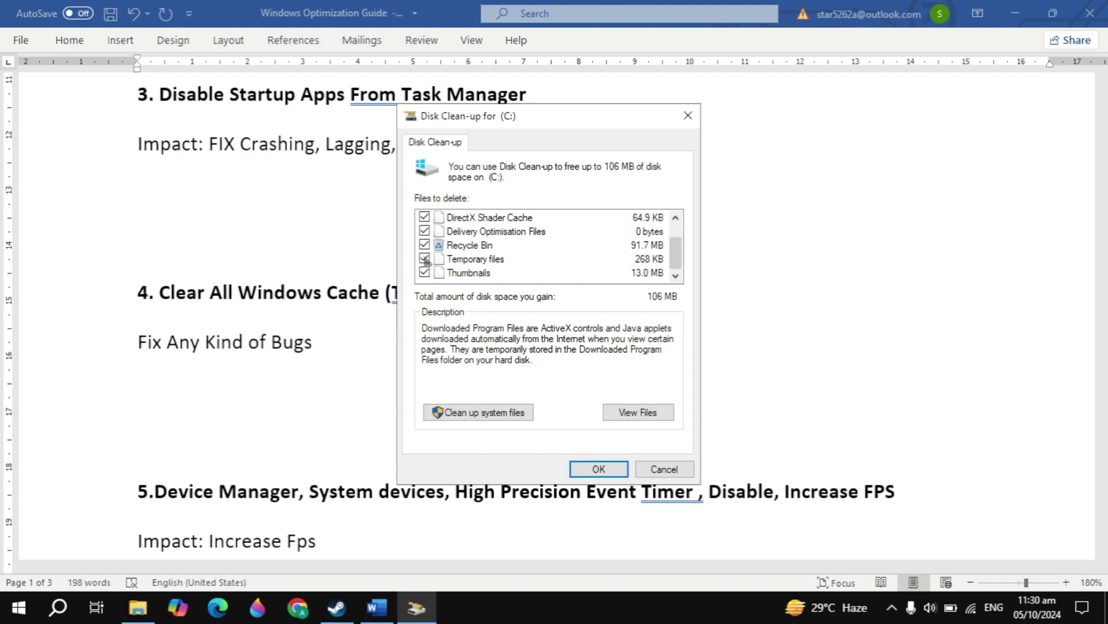
{"action": "left_click", "coordinate": [579, 470]}
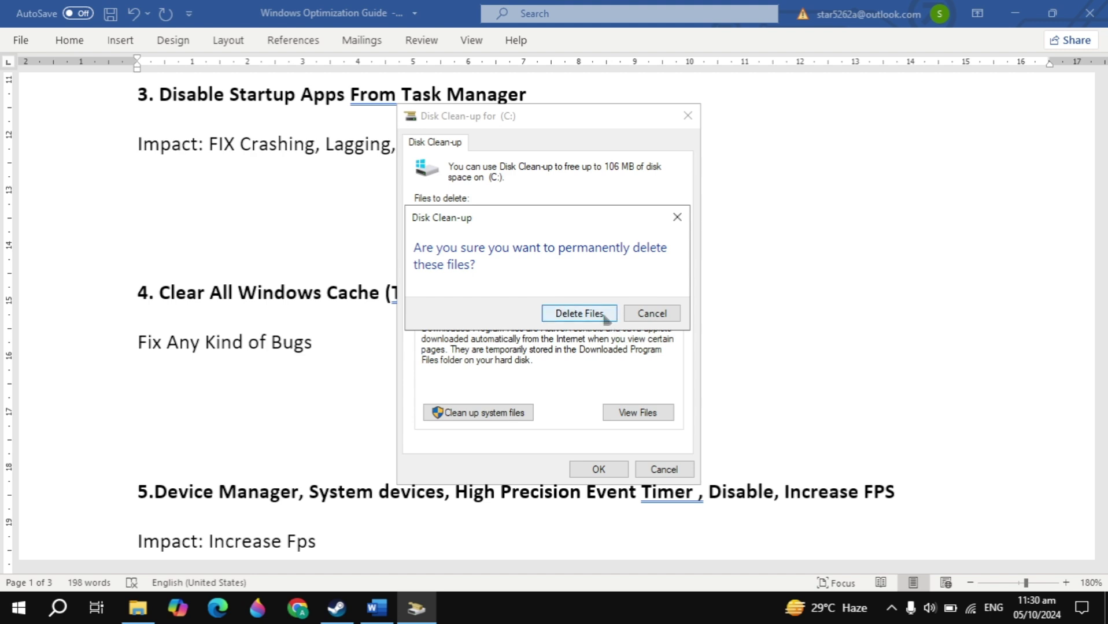
{"action": "left_click", "coordinate": [605, 319]}
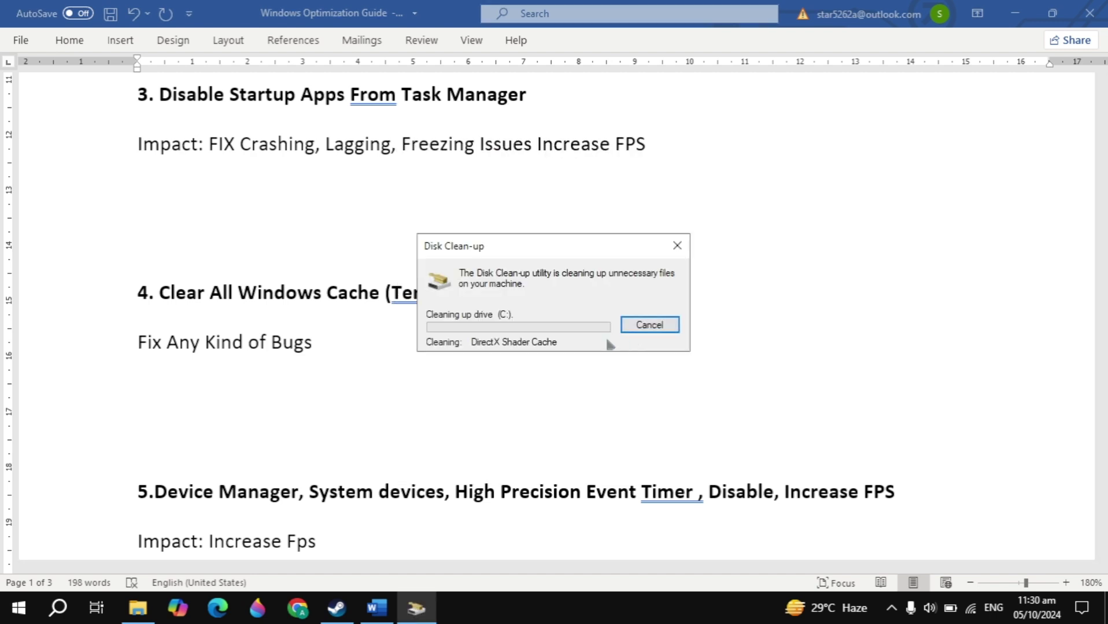
Open the user Temp folder (%temp%) through the Run dialog
{"action": "left_click", "coordinate": [68, 619]}
{"action": "type", "text": "run"}
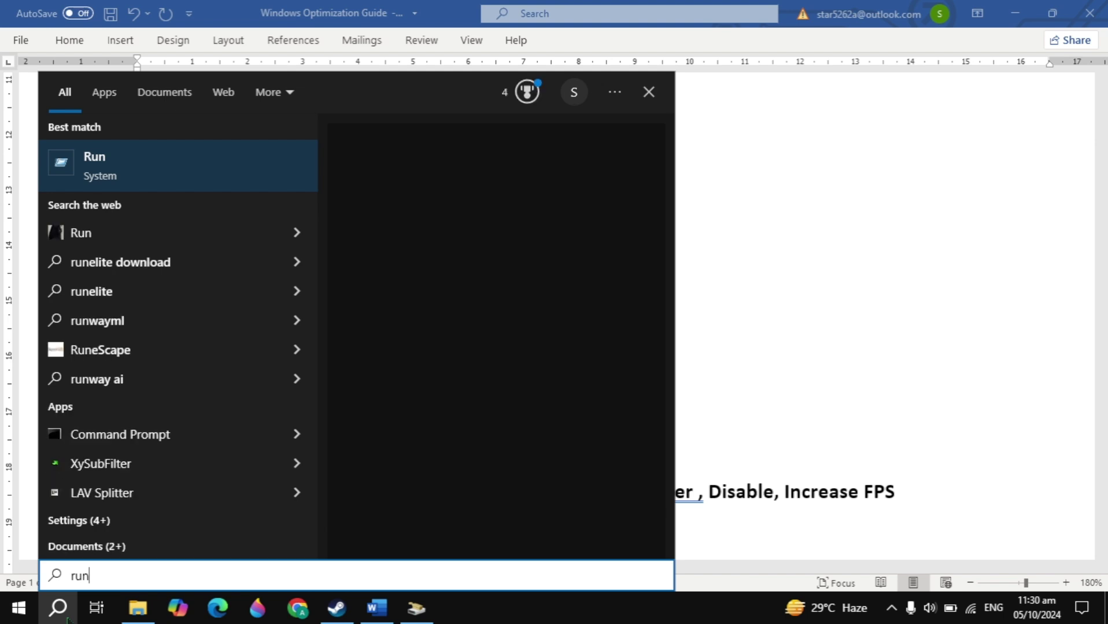
{"action": "key", "text": "Return"}
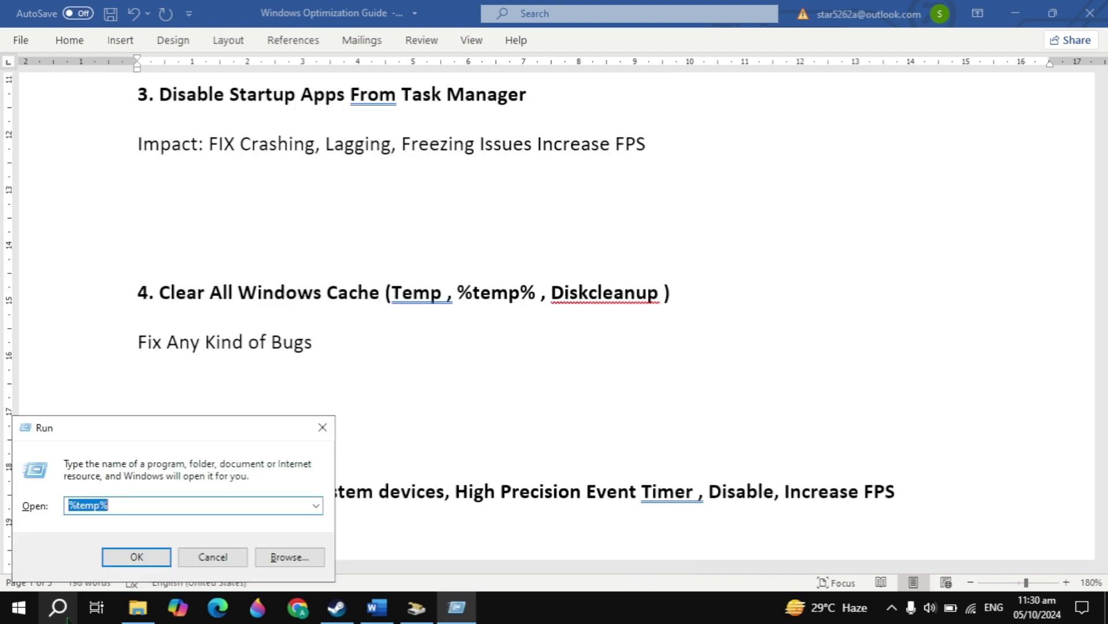
{"action": "left_click", "coordinate": [173, 506]}
{"action": "key", "text": "Return"}
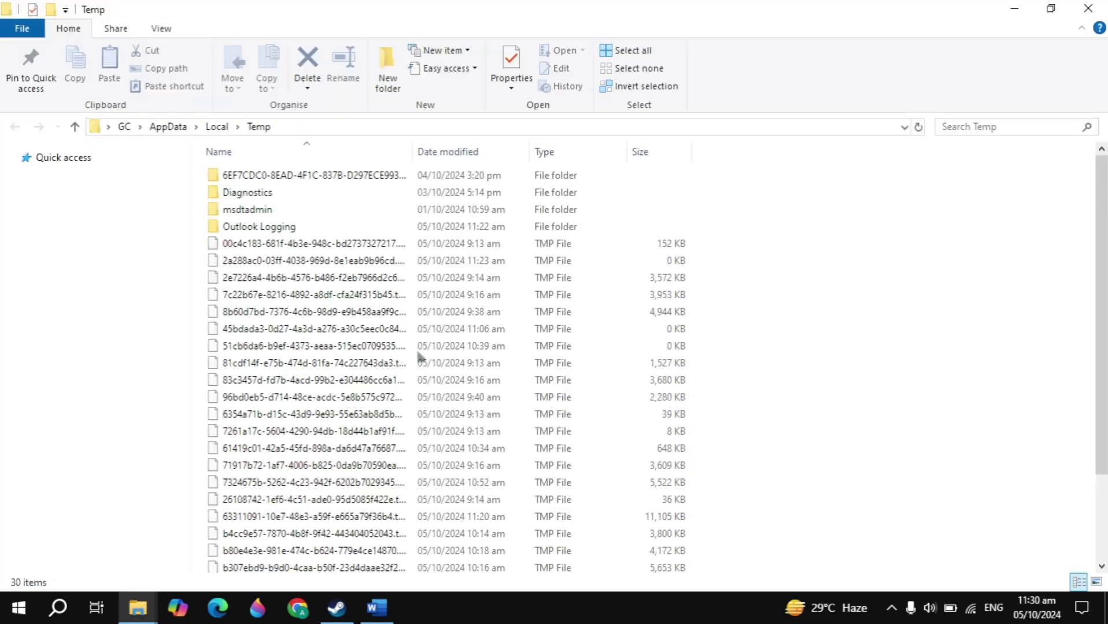
Delete all Temp items, dismiss the Folder Access Denied warning, and close Explorer
{"action": "left_click", "coordinate": [417, 348]}
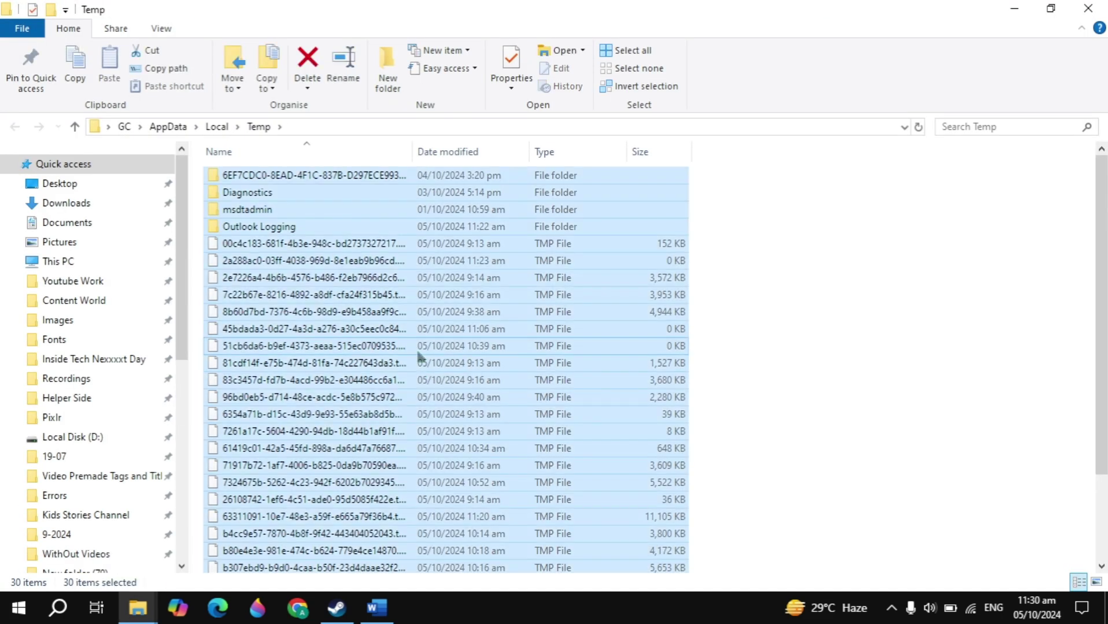
{"action": "key", "text": "ctrl+a"}
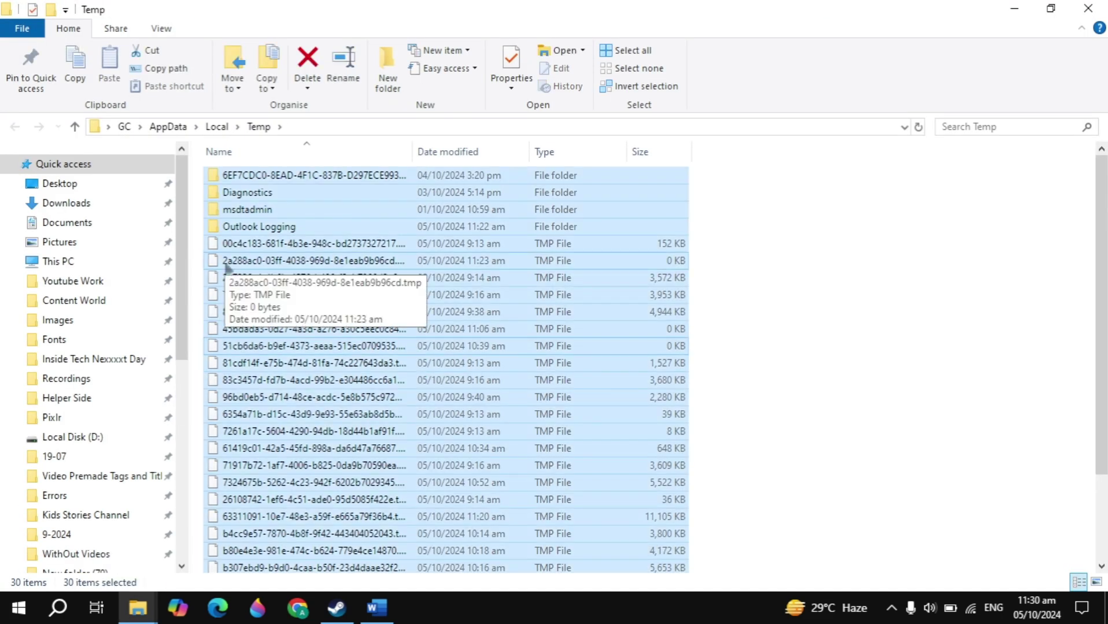
{"action": "right_click", "coordinate": [225, 263]}
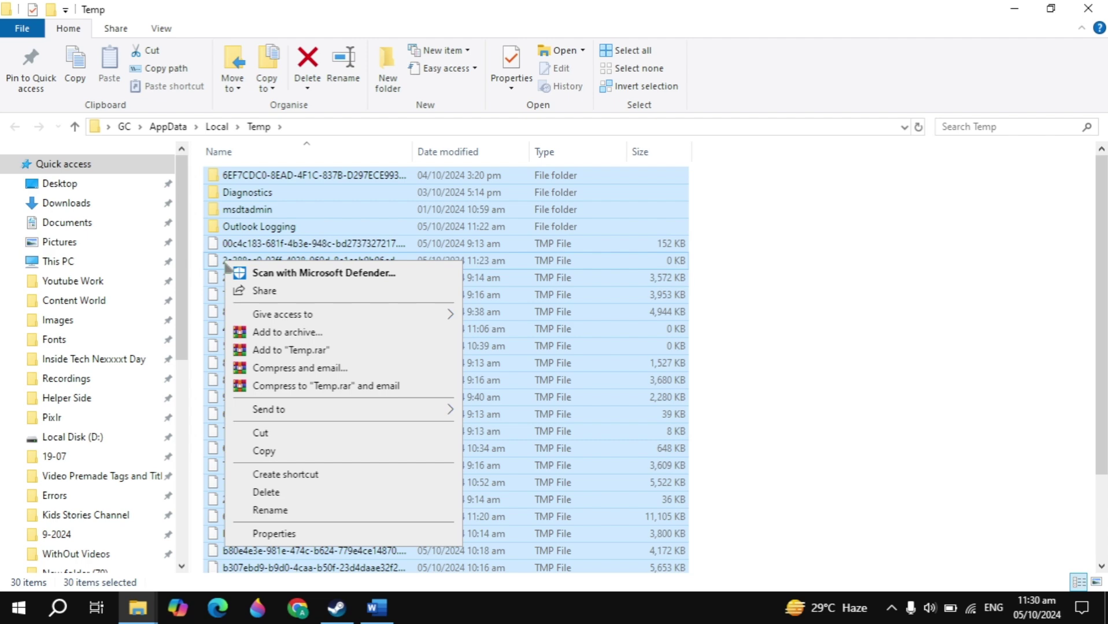
{"action": "left_click", "coordinate": [338, 496]}
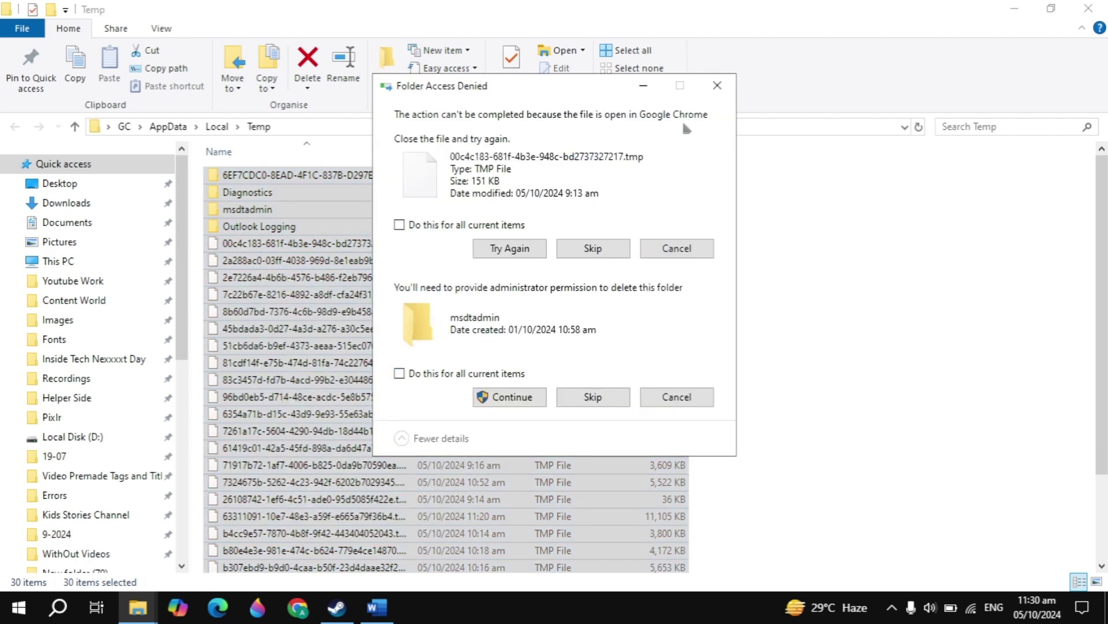
{"action": "left_click", "coordinate": [716, 86]}
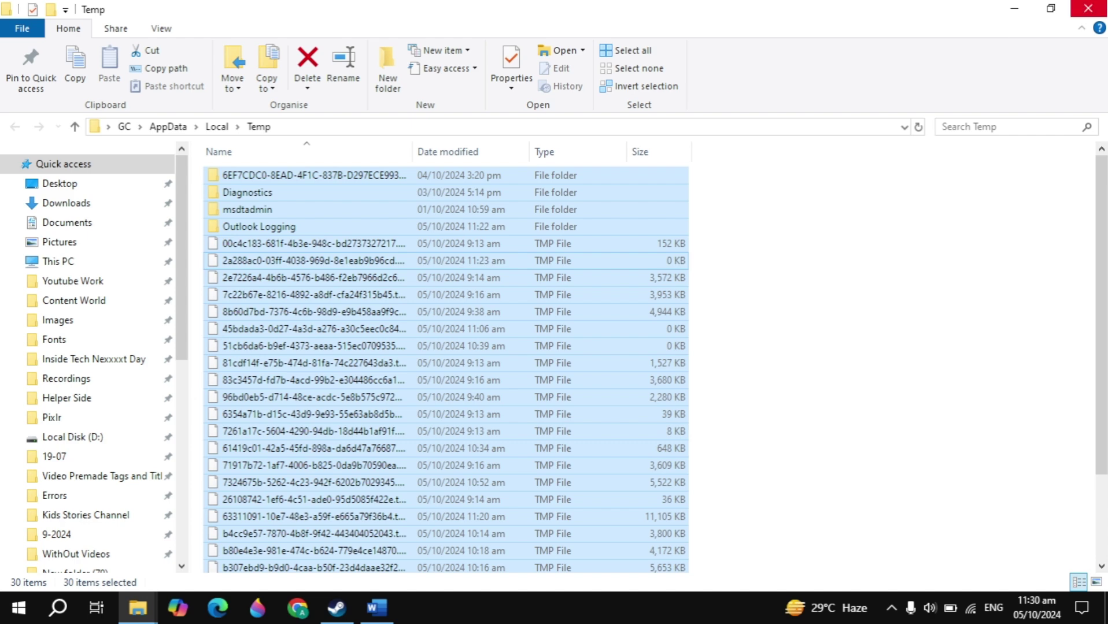
{"action": "left_click", "coordinate": [1087, 8]}
Open C:\Windows\Temp by entering 'temp' in the Run dialog
{"action": "left_click", "coordinate": [57, 607]}
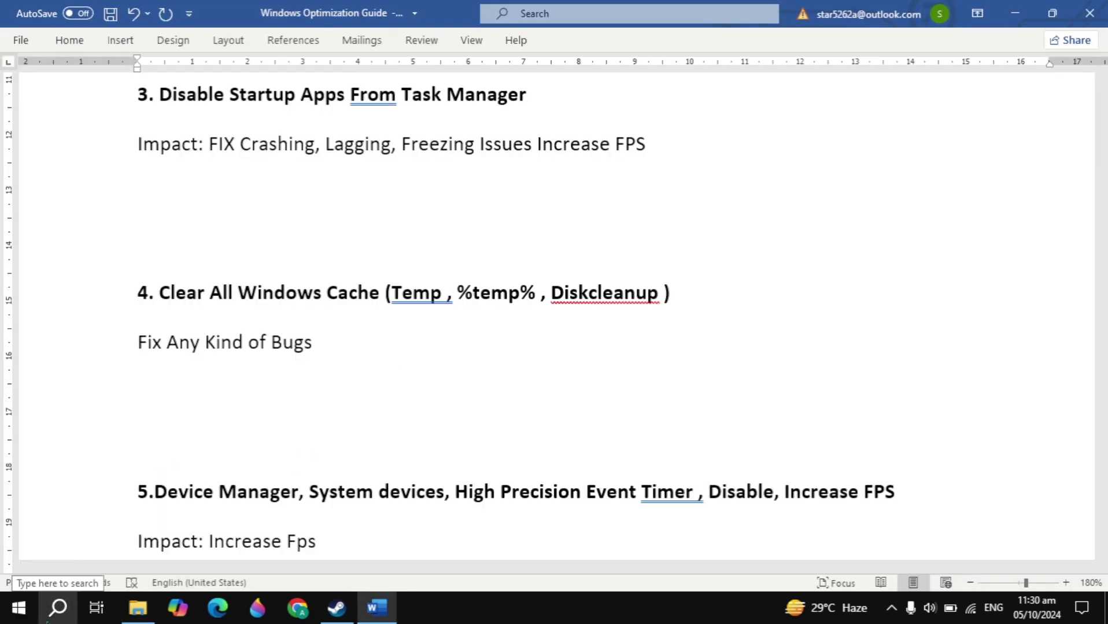
{"action": "type", "text": "run"}
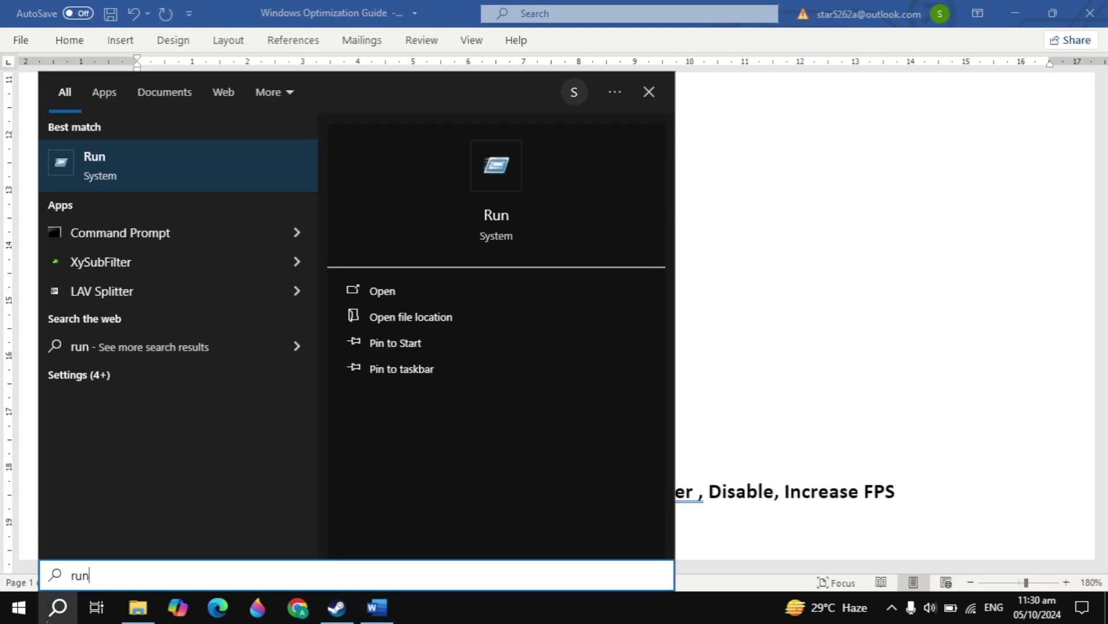
{"action": "key", "text": "Return"}
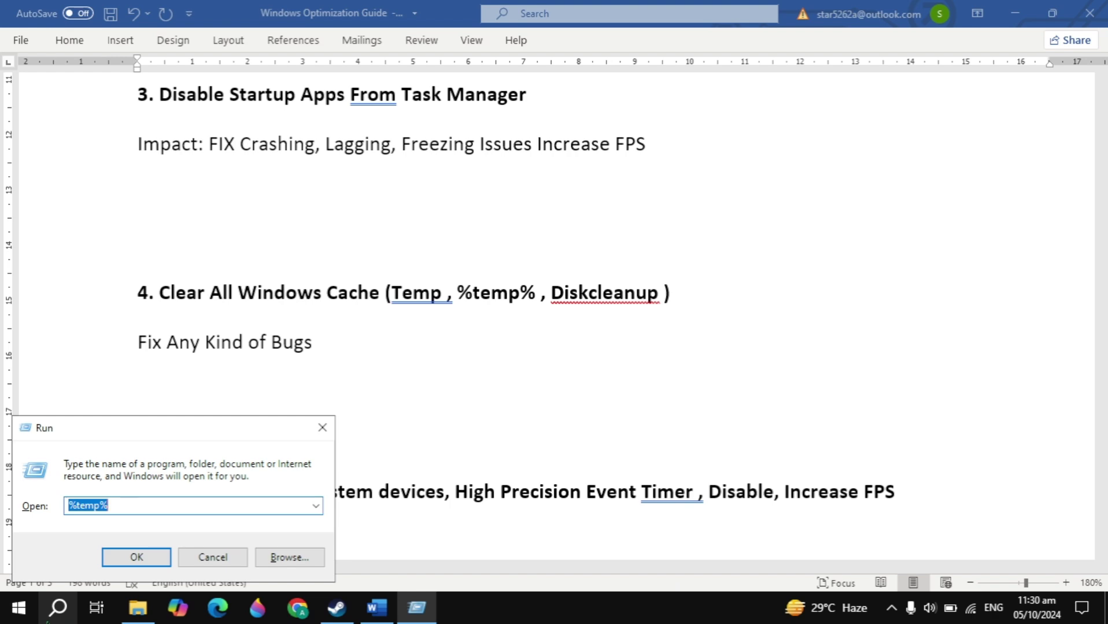
{"action": "type", "text": "temp"}
{"action": "key", "text": "Return"}
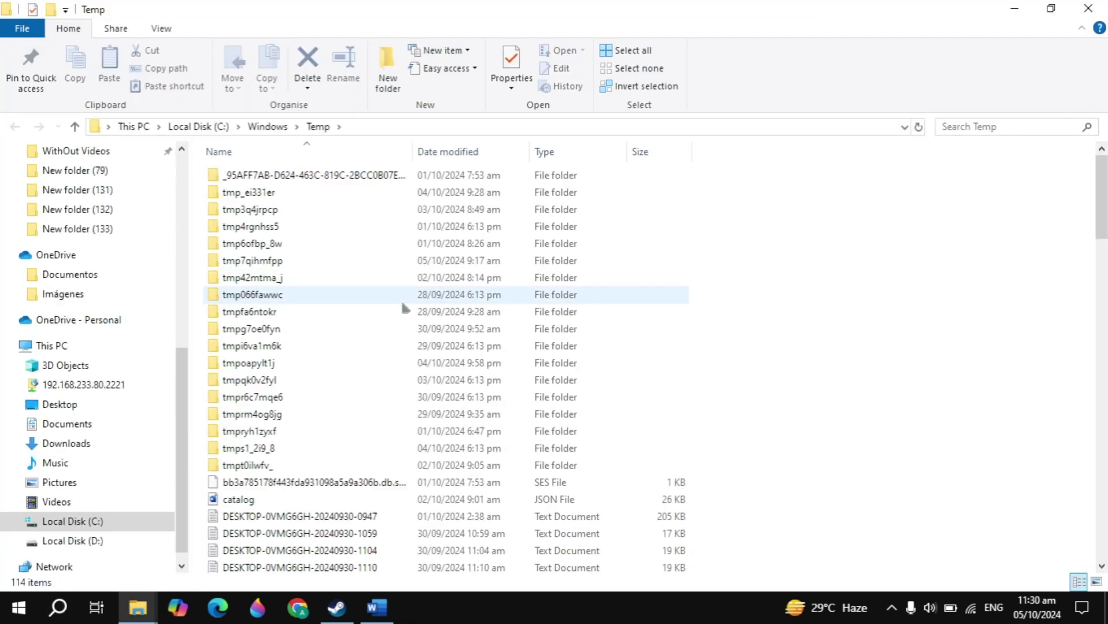
Select all 114 Windows Temp items, view their context menu, then dismiss it
{"action": "key", "text": "ctrl+a"}
{"action": "right_click", "coordinate": [404, 309]}
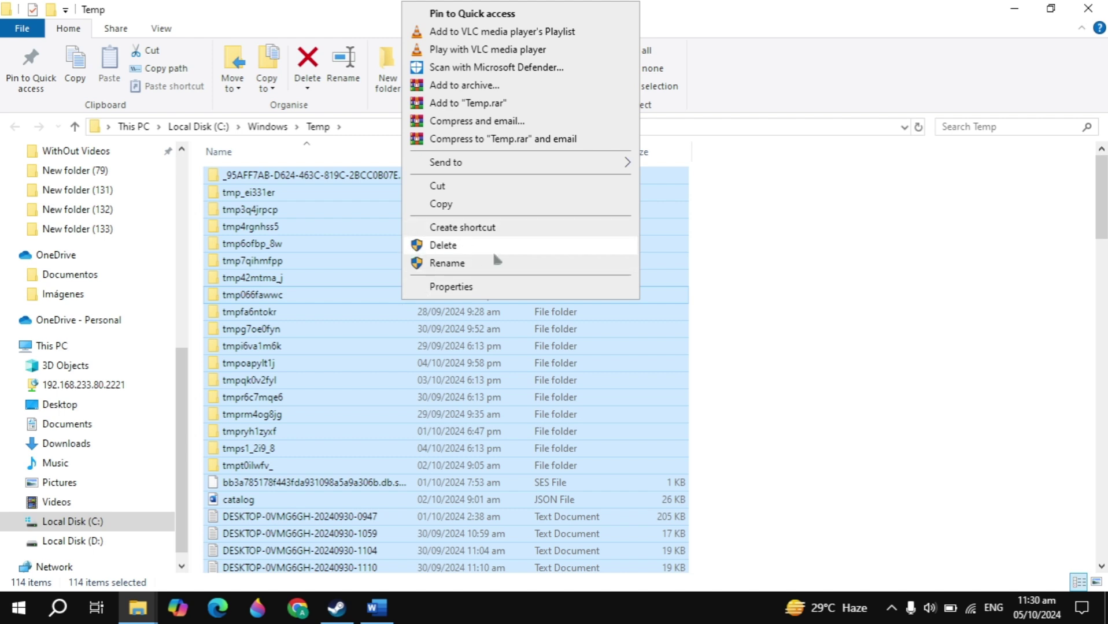
{"action": "left_click", "coordinate": [1033, 63]}
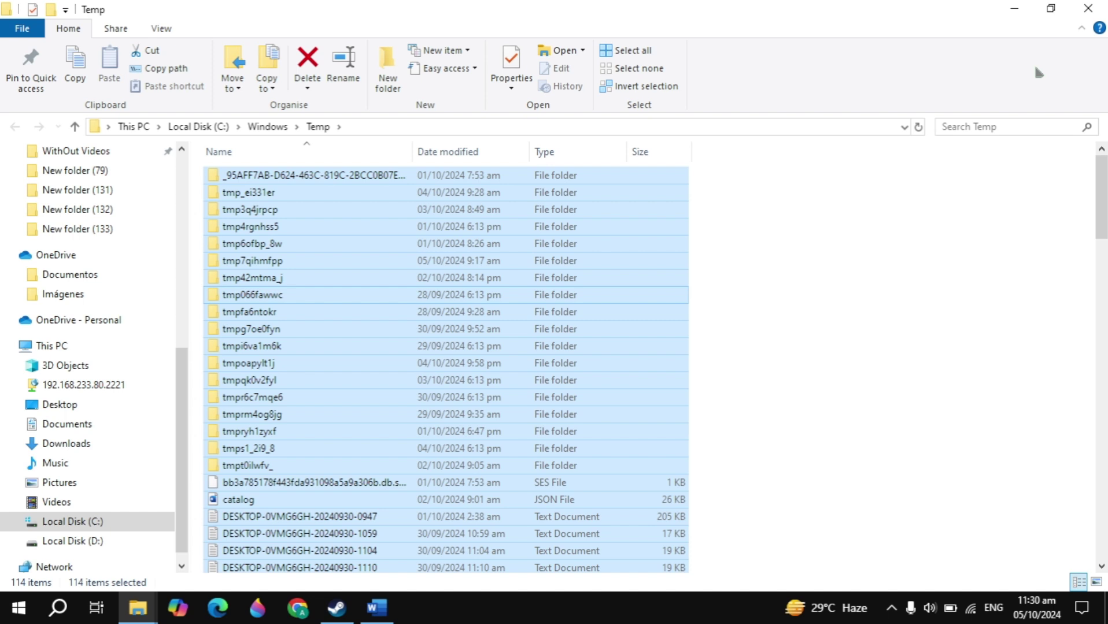
Close the Windows Temp window and open Device Manager
{"action": "left_click", "coordinate": [1098, 8]}
{"action": "scroll", "coordinate": [547, 289], "scroll_direction": "down", "scroll_amount": 3}
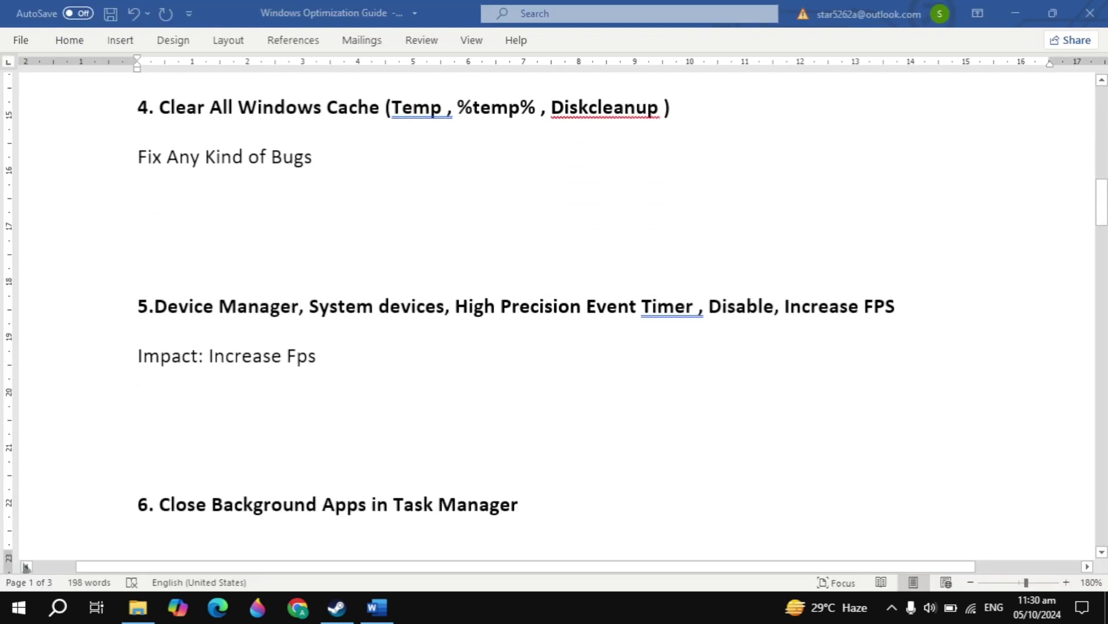
{"action": "left_click", "coordinate": [56, 610]}
{"action": "type", "text": "dev"}
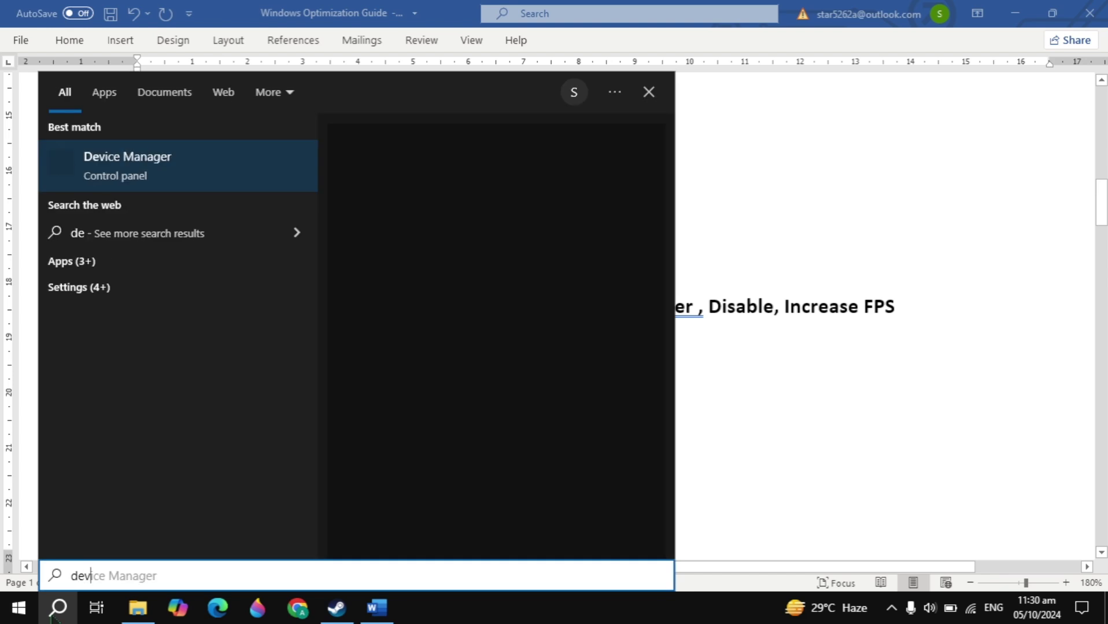
{"action": "type", "text": "i"}
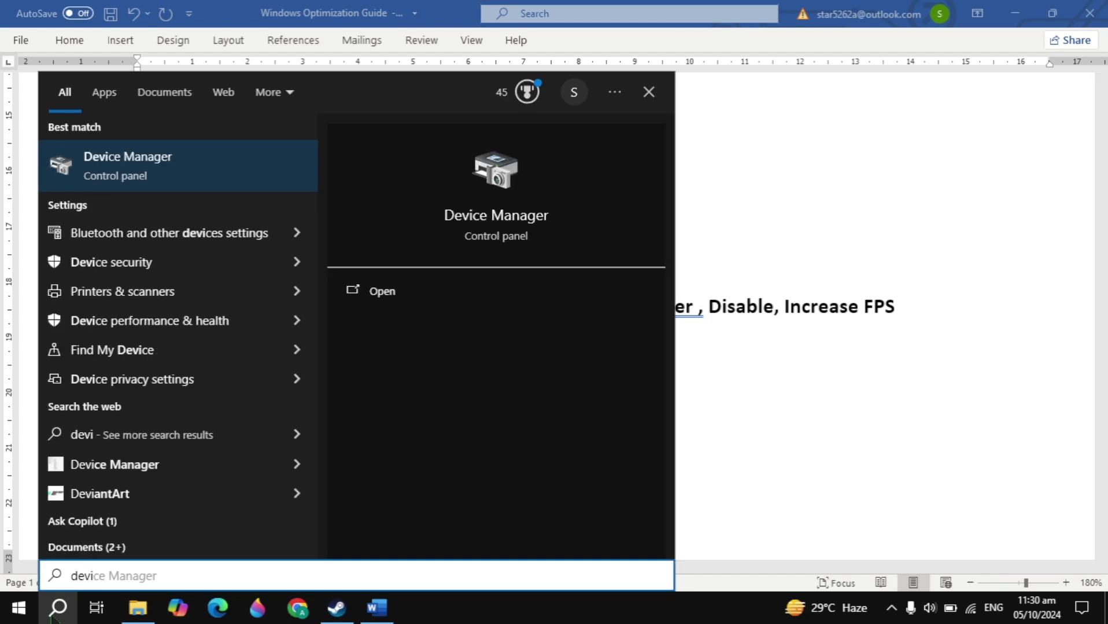
{"action": "key", "text": "Return"}
Confirm the High precision event timer under System devices is disabled, then close Device Manager
{"action": "scroll", "coordinate": [499, 242], "scroll_direction": "down", "scroll_amount": 3}
{"action": "left_click", "coordinate": [278, 260]}
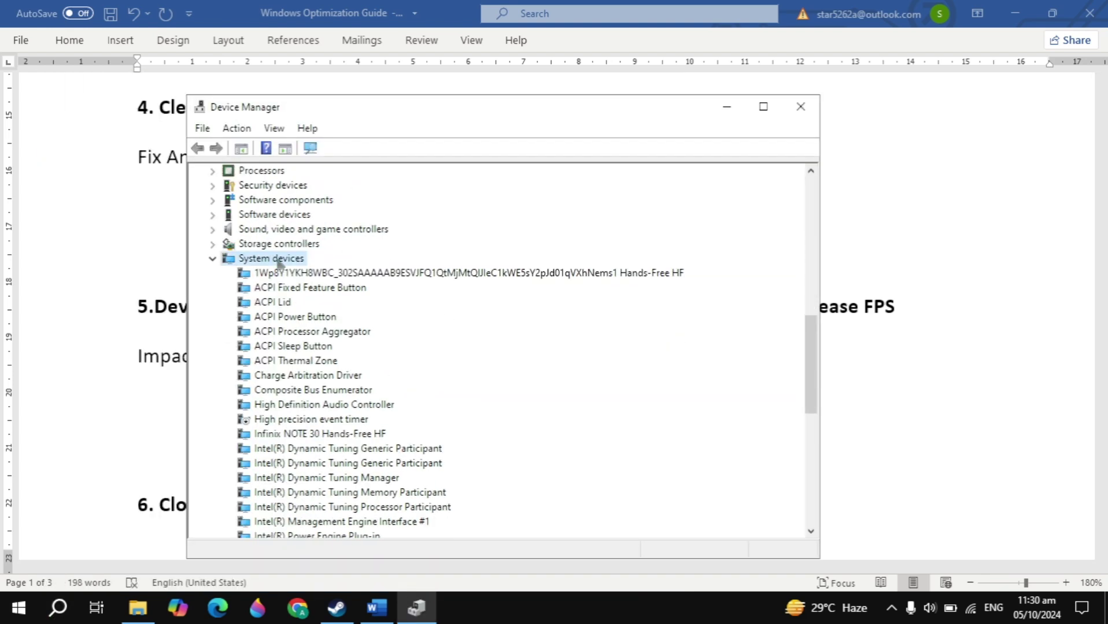
{"action": "left_click", "coordinate": [302, 423]}
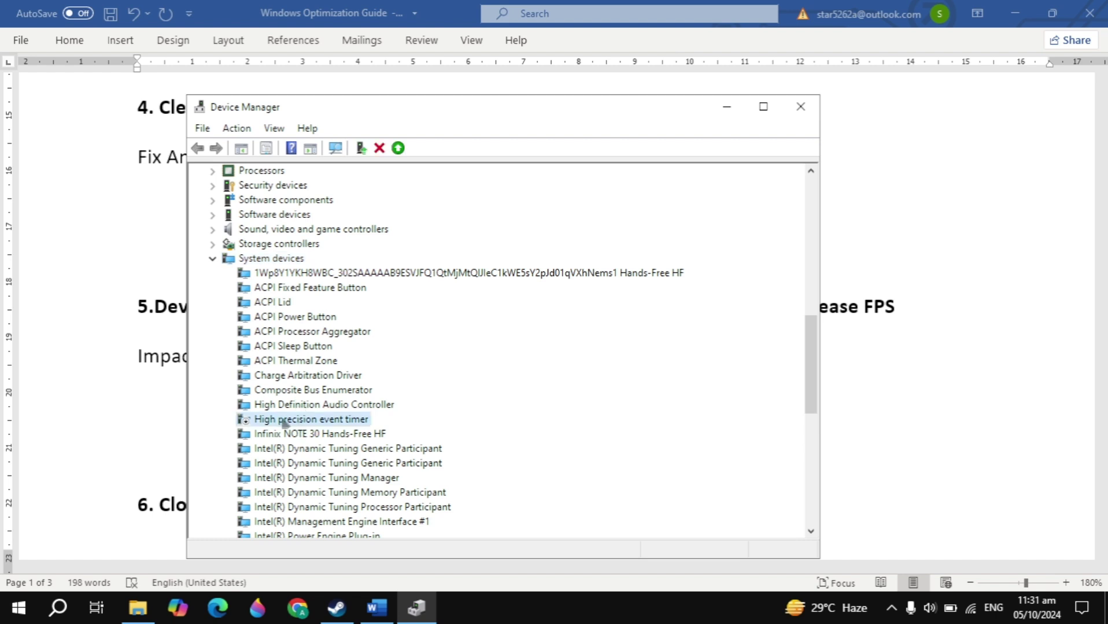
{"action": "right_click", "coordinate": [287, 425]}
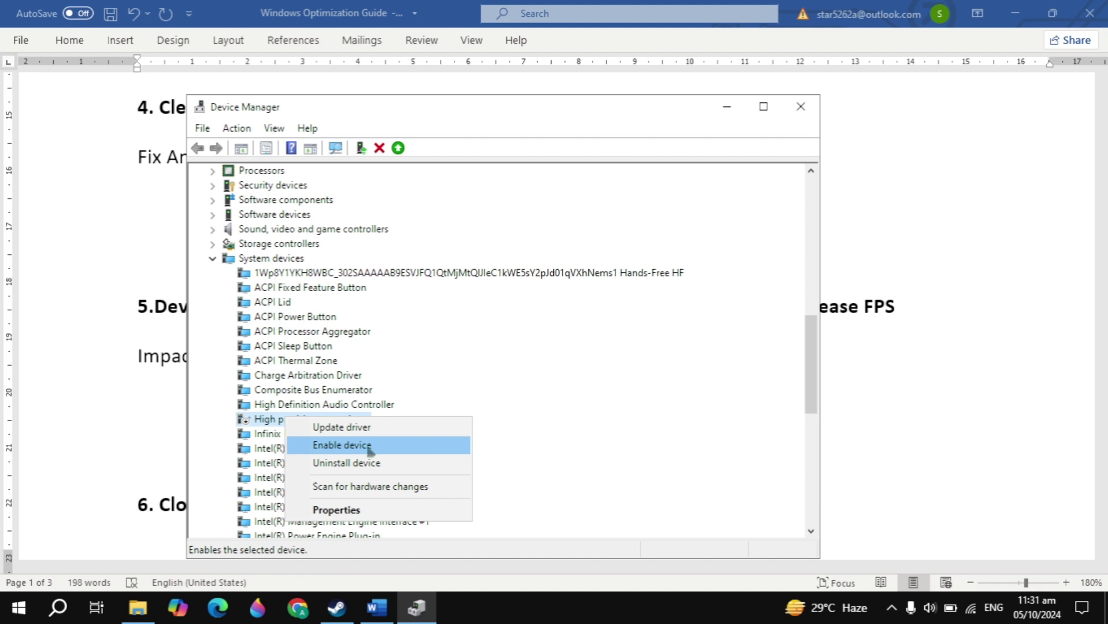
{"action": "left_click", "coordinate": [800, 107]}
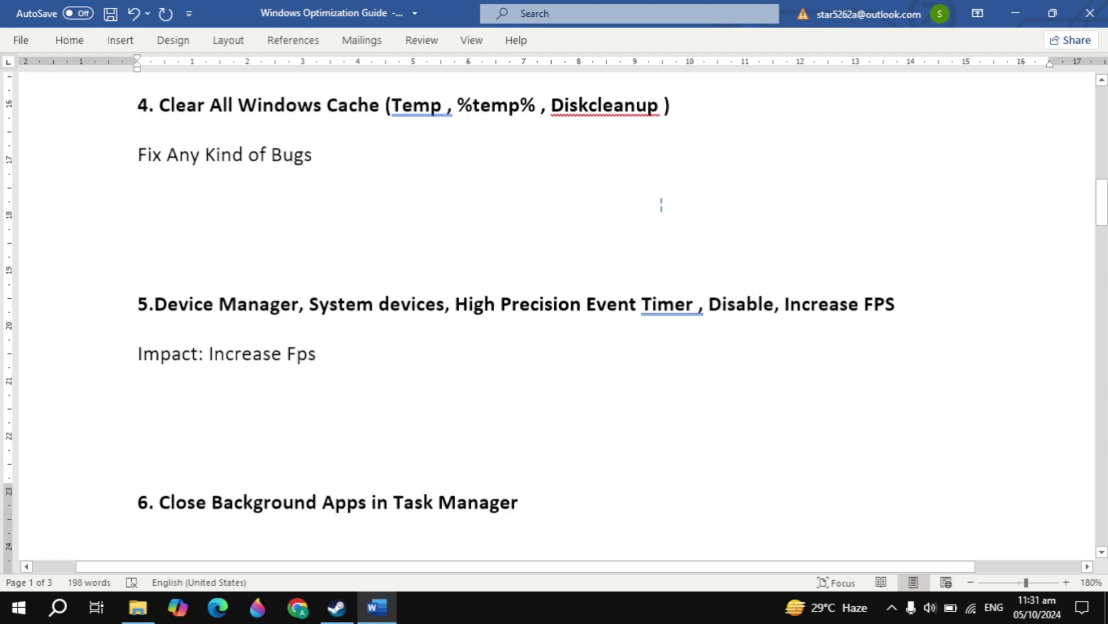
Verify Privacy > Background apps has 'Let apps run in the background' Off, then close Settings
{"action": "scroll", "coordinate": [661, 204], "scroll_direction": "down", "scroll_amount": 5}
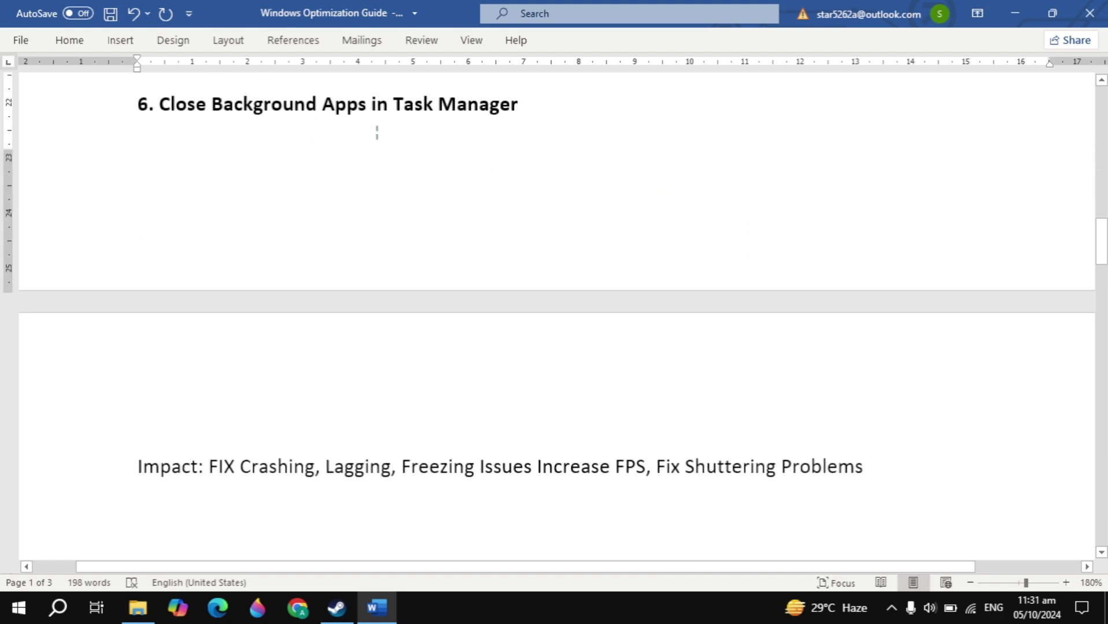
{"action": "scroll", "coordinate": [390, 183], "scroll_direction": "up", "scroll_amount": 3}
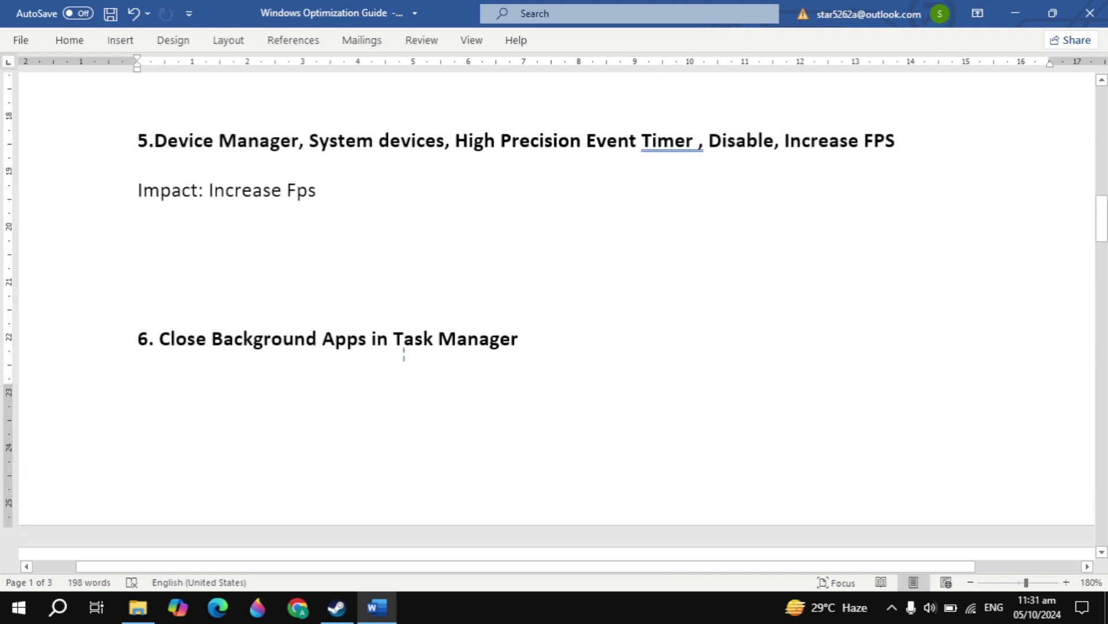
{"action": "scroll", "coordinate": [404, 353], "scroll_direction": "down", "scroll_amount": 8}
{"action": "scroll", "coordinate": [403, 354], "scroll_direction": "up", "scroll_amount": 4}
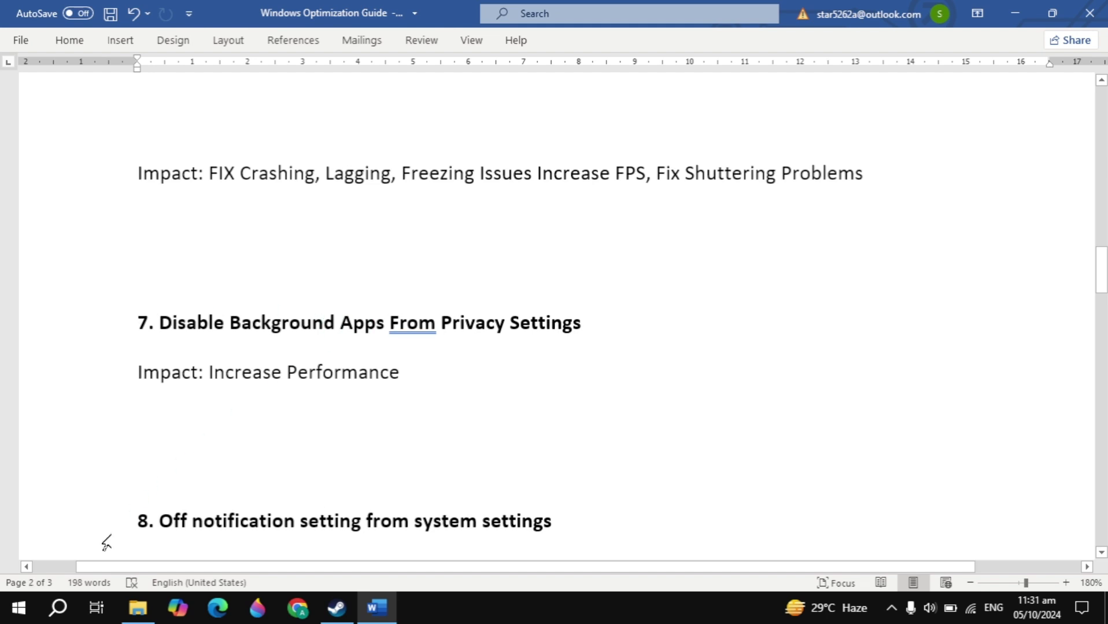
{"action": "left_click", "coordinate": [57, 607]}
{"action": "type", "text": "pr"}
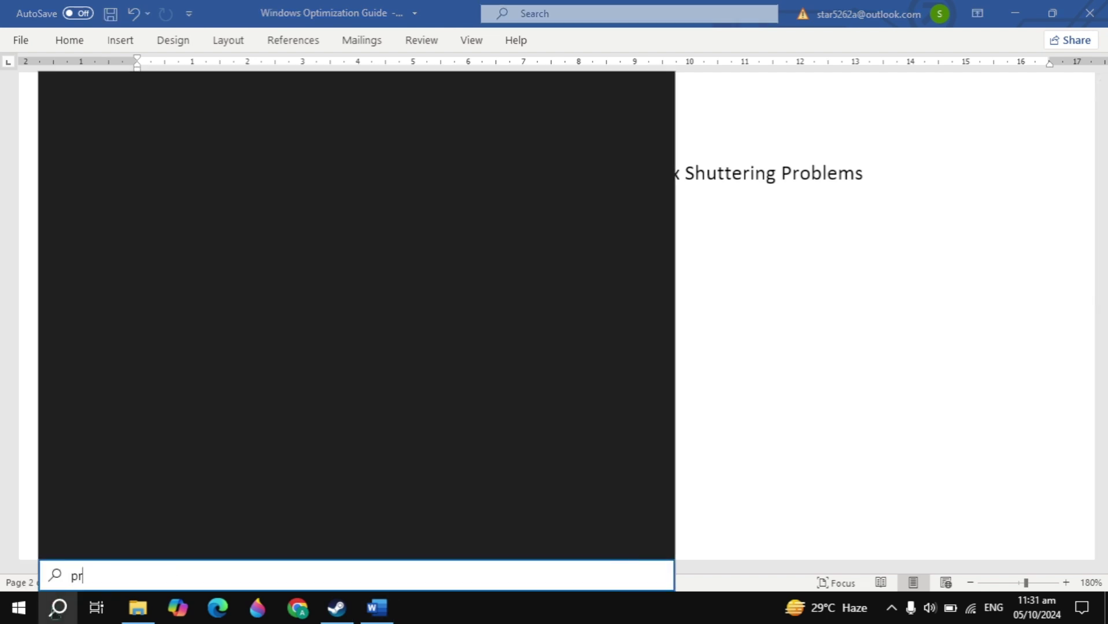
{"action": "type", "text": "iv"}
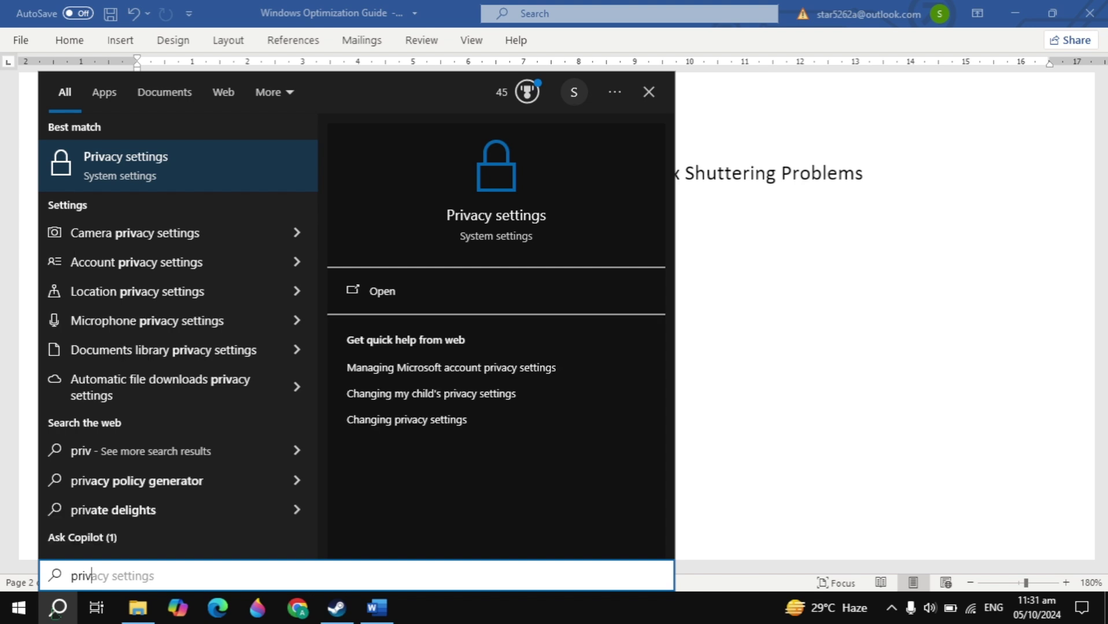
{"action": "key", "text": "Return"}
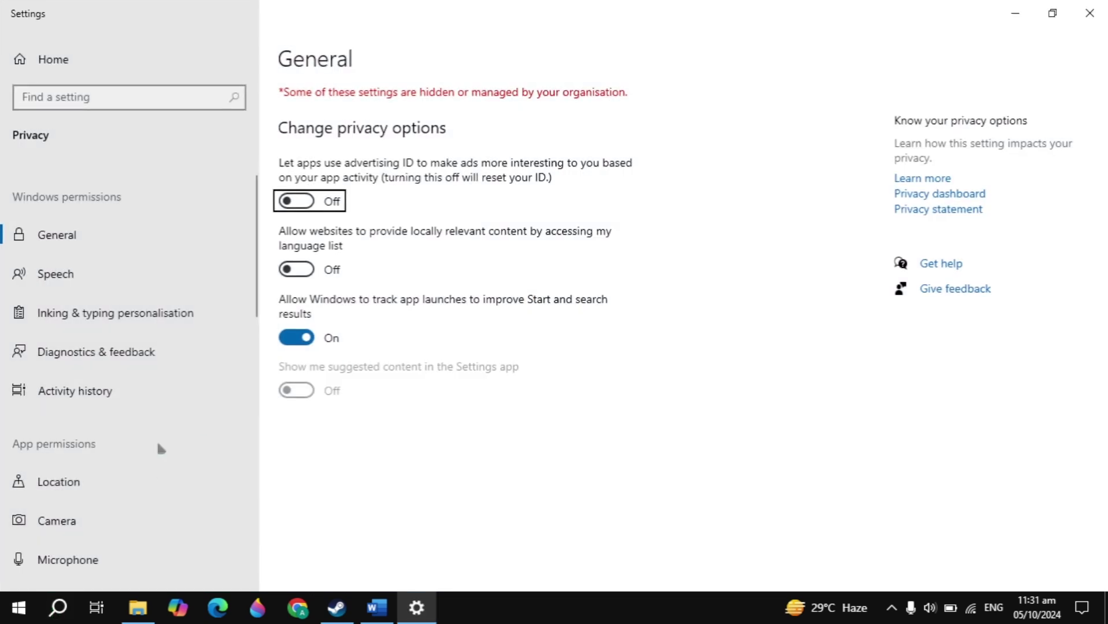
{"action": "scroll", "coordinate": [159, 447], "scroll_direction": "down", "scroll_amount": 10}
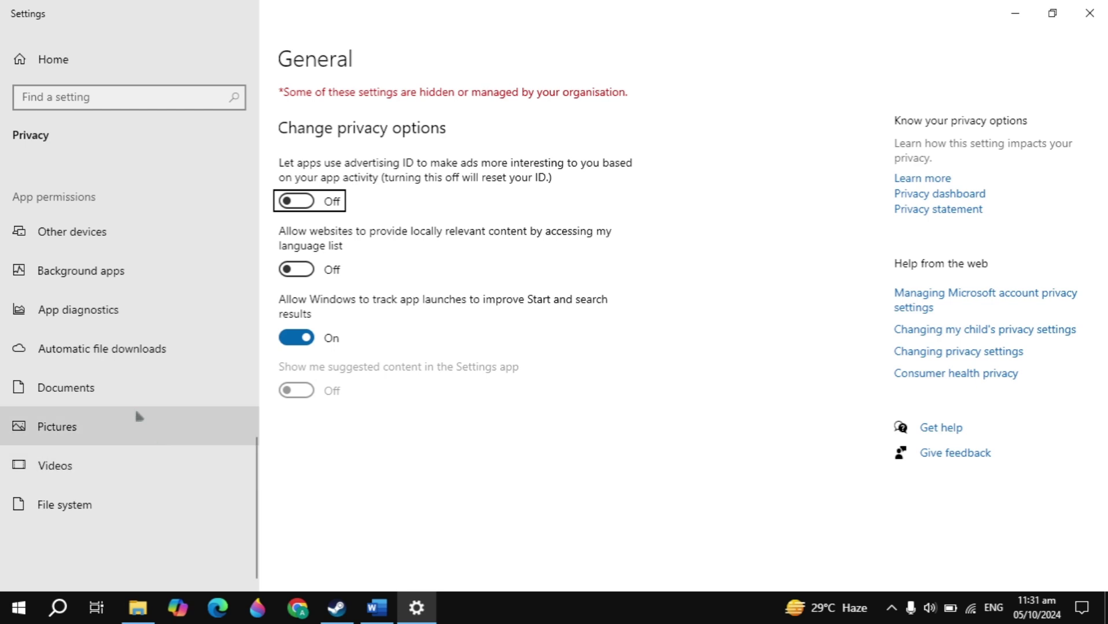
{"action": "left_click", "coordinate": [154, 284]}
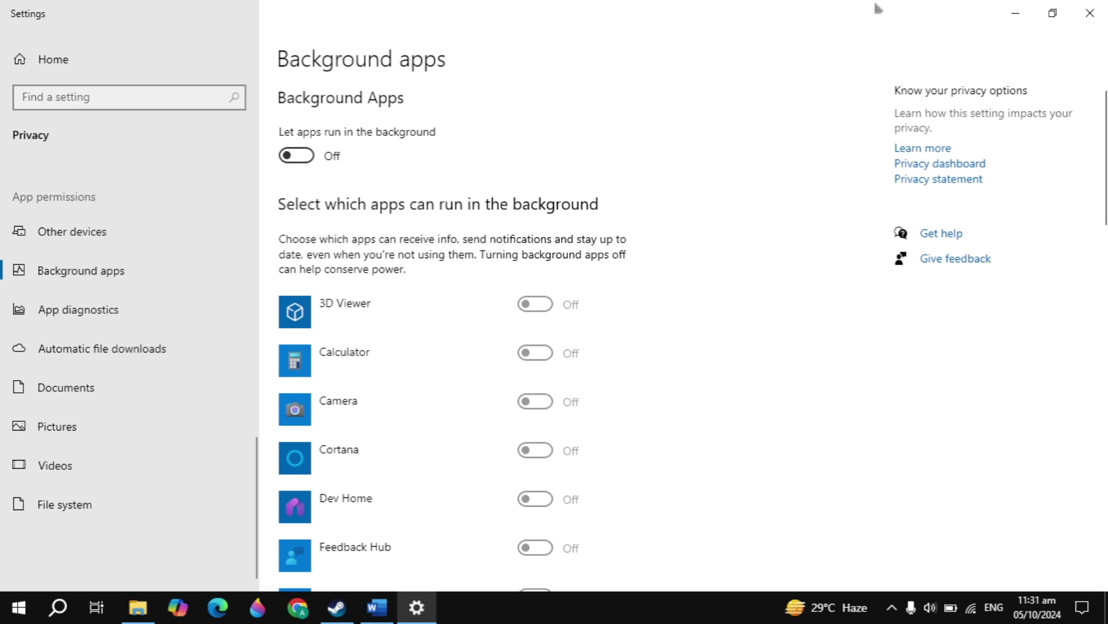
{"action": "left_click", "coordinate": [1089, 13]}
{"action": "scroll", "coordinate": [718, 317], "scroll_direction": "down", "scroll_amount": 5}
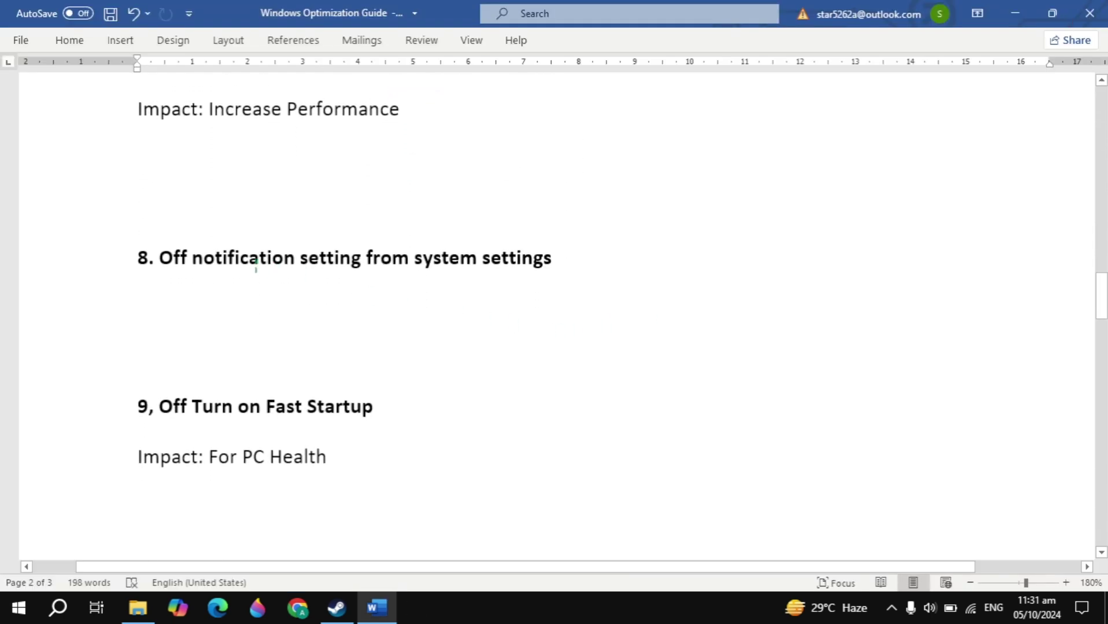
Switch off app notifications under System > Notifications & actions, then close Settings
{"action": "left_click", "coordinate": [57, 607]}
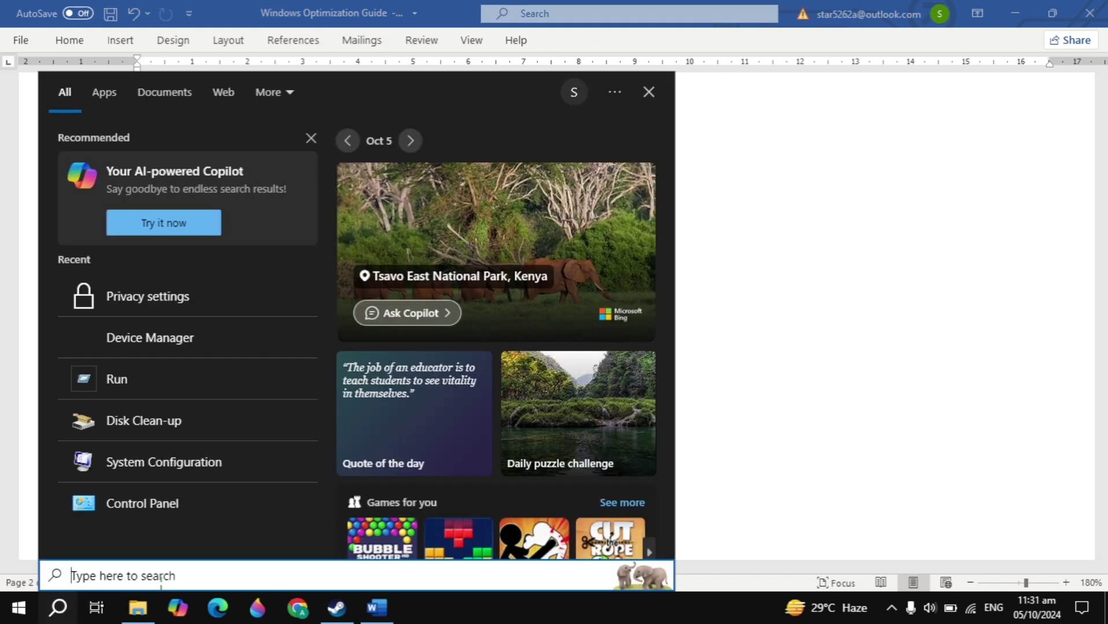
{"action": "type", "text": "sett"}
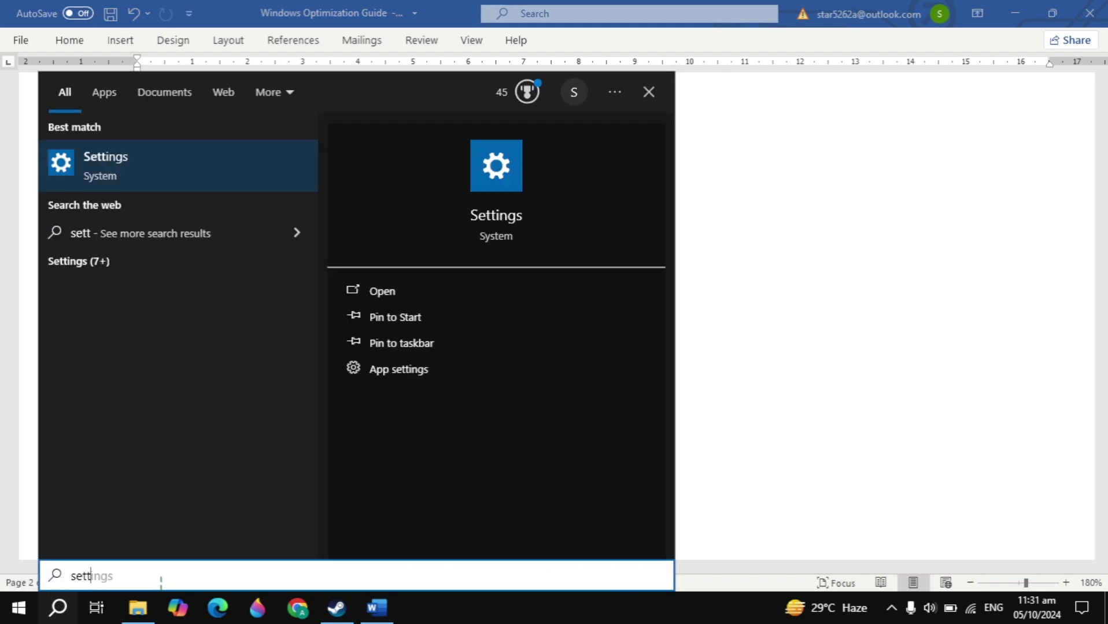
{"action": "key", "text": "Return"}
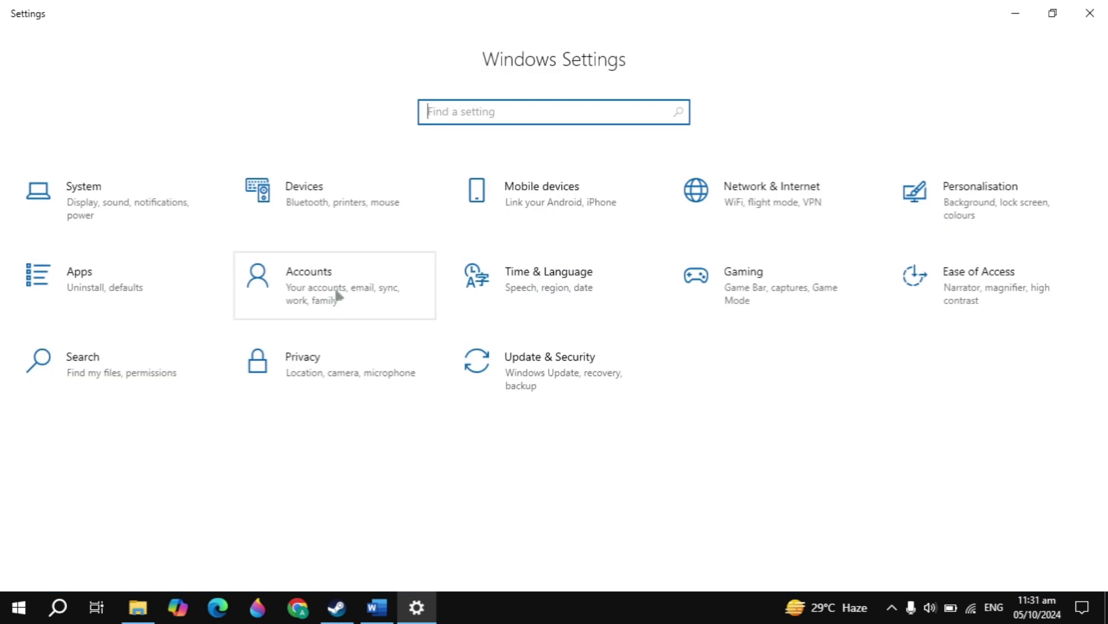
{"action": "left_click", "coordinate": [131, 209]}
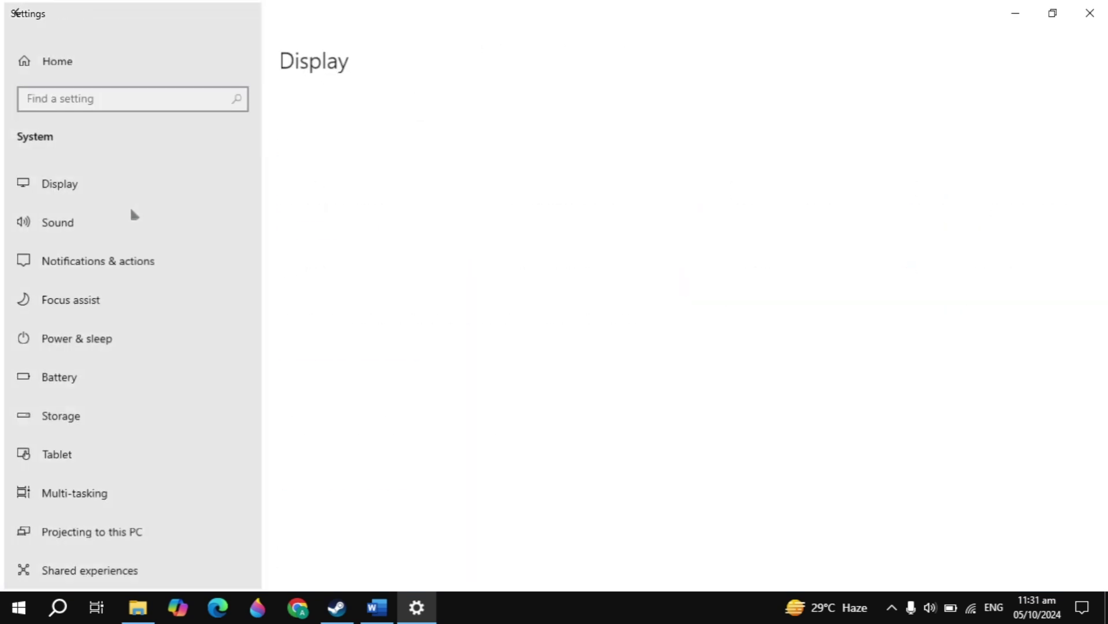
{"action": "left_click", "coordinate": [60, 277]}
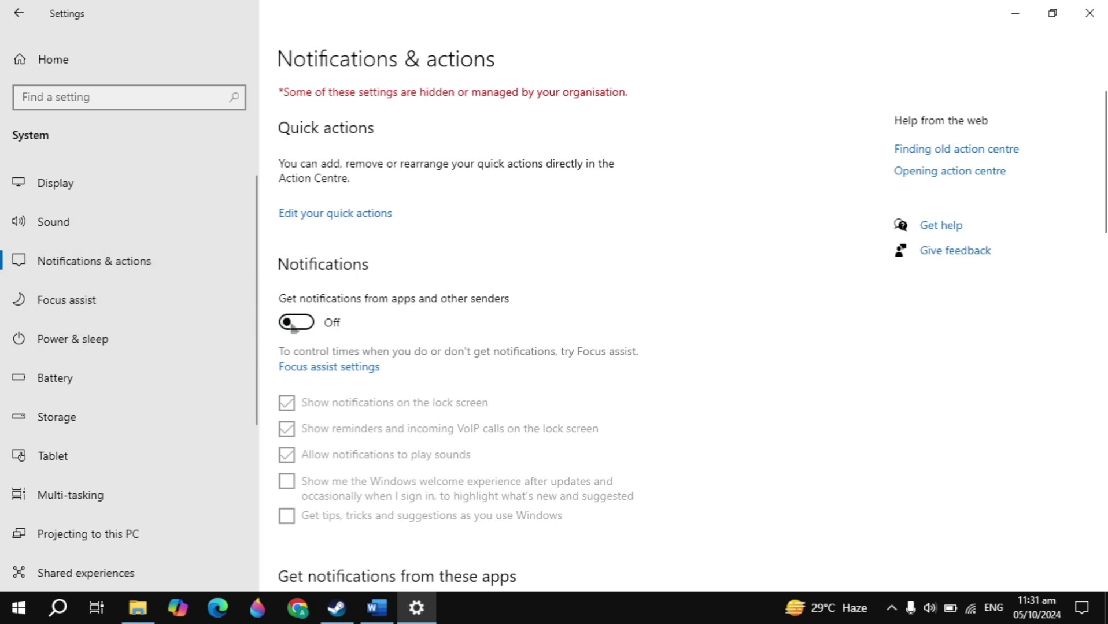
{"action": "left_click", "coordinate": [1090, 13]}
{"action": "scroll", "coordinate": [655, 355], "scroll_direction": "down", "scroll_amount": 3}
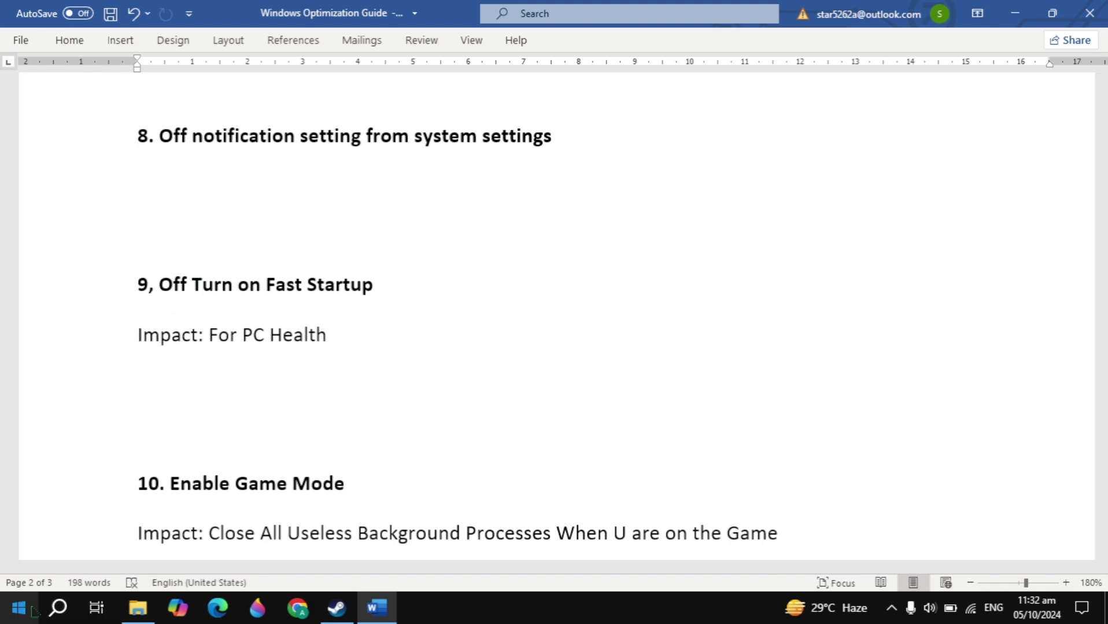
Open Control Panel's Power Options page for choosing what the power buttons do
{"action": "left_click", "coordinate": [56, 610]}
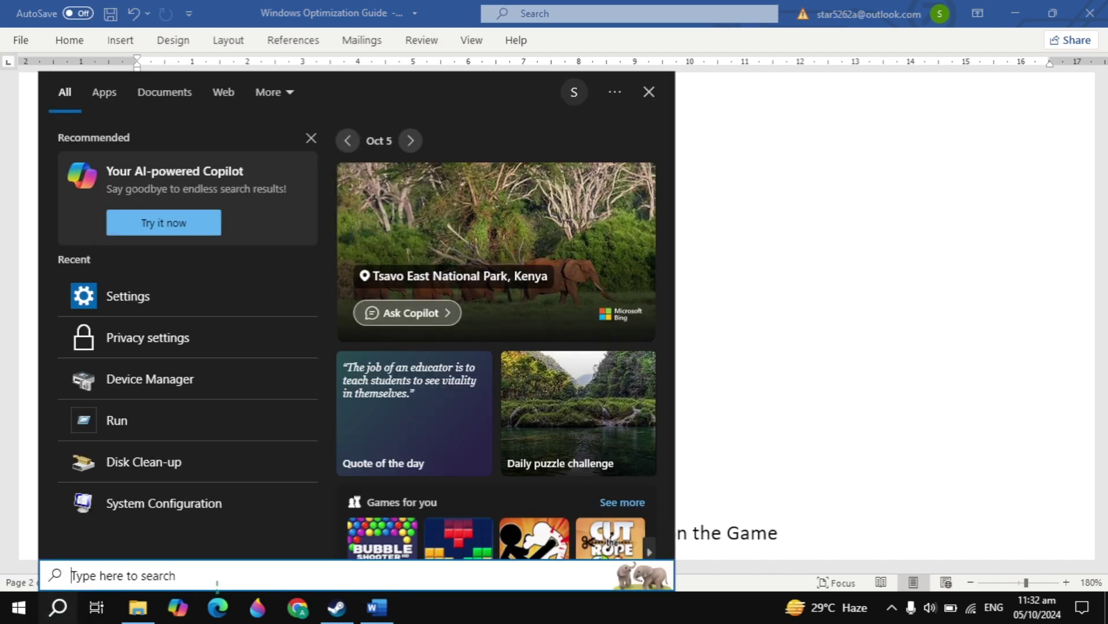
{"action": "type", "text": "p"}
{"action": "key", "text": "BackSpace"}
{"action": "type", "text": "con"}
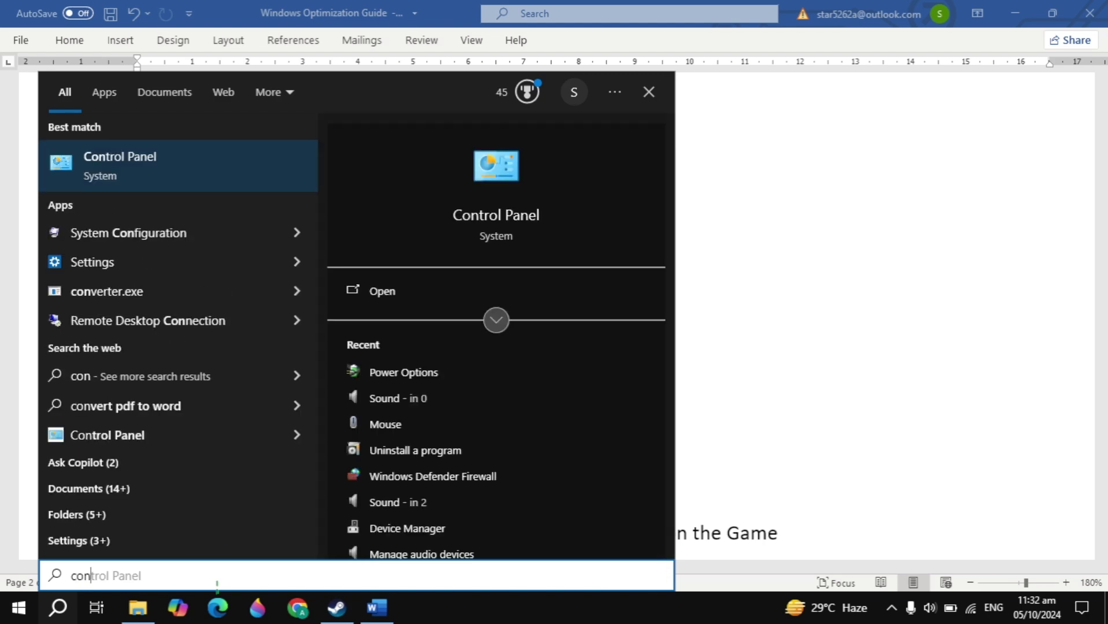
{"action": "key", "text": "Return"}
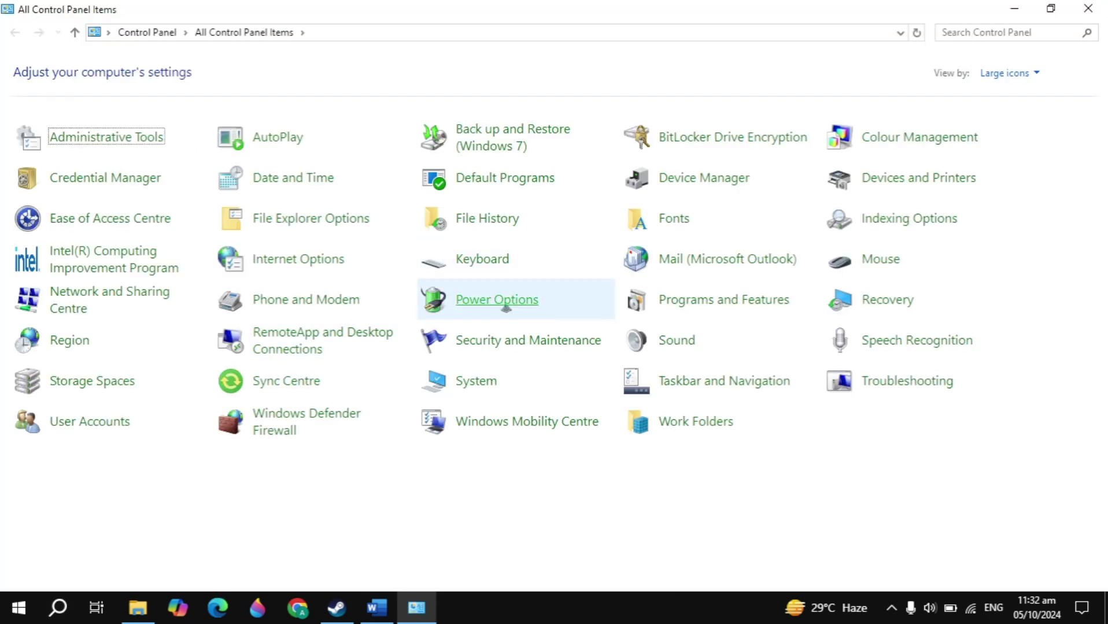
{"action": "left_click", "coordinate": [507, 308]}
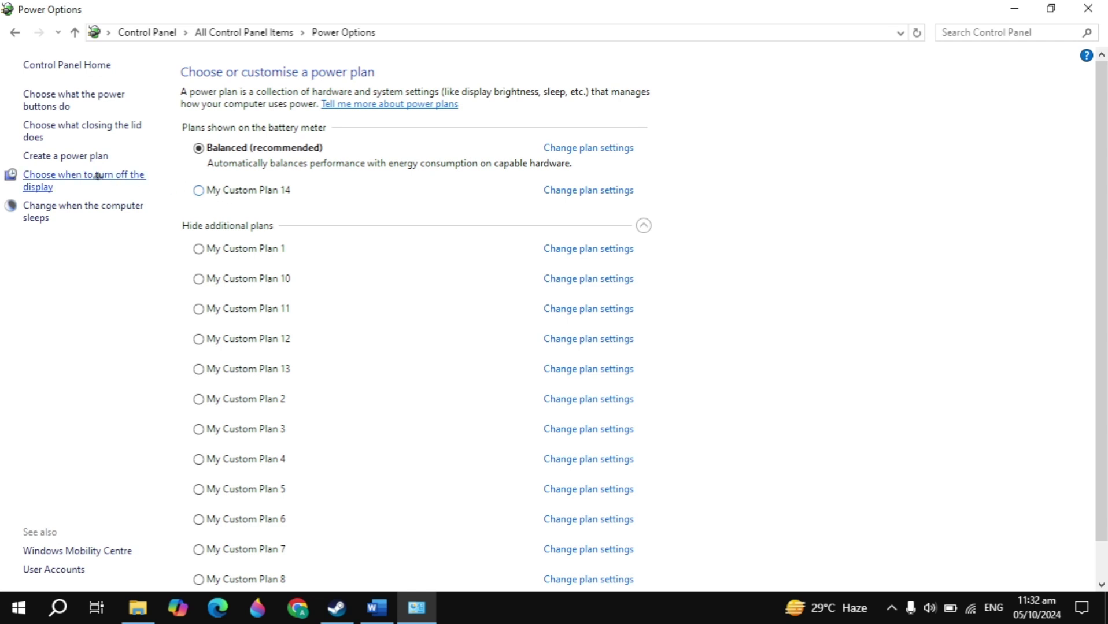
{"action": "left_click", "coordinate": [51, 107]}
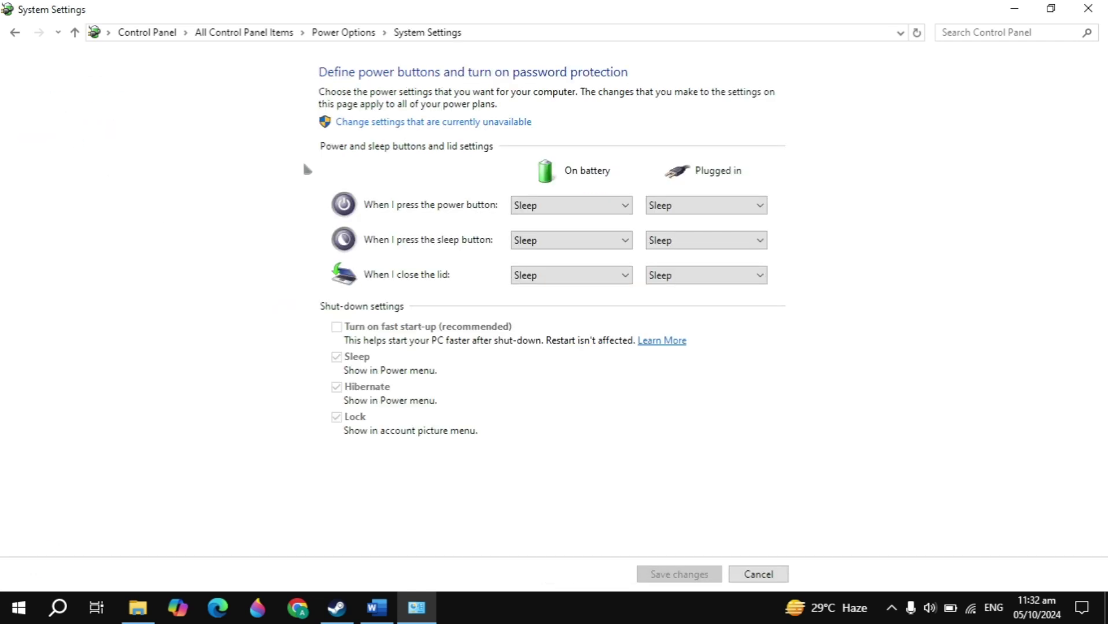
Untick Turn on fast start-up, save the changes, and close Control Panel
{"action": "left_click", "coordinate": [376, 123]}
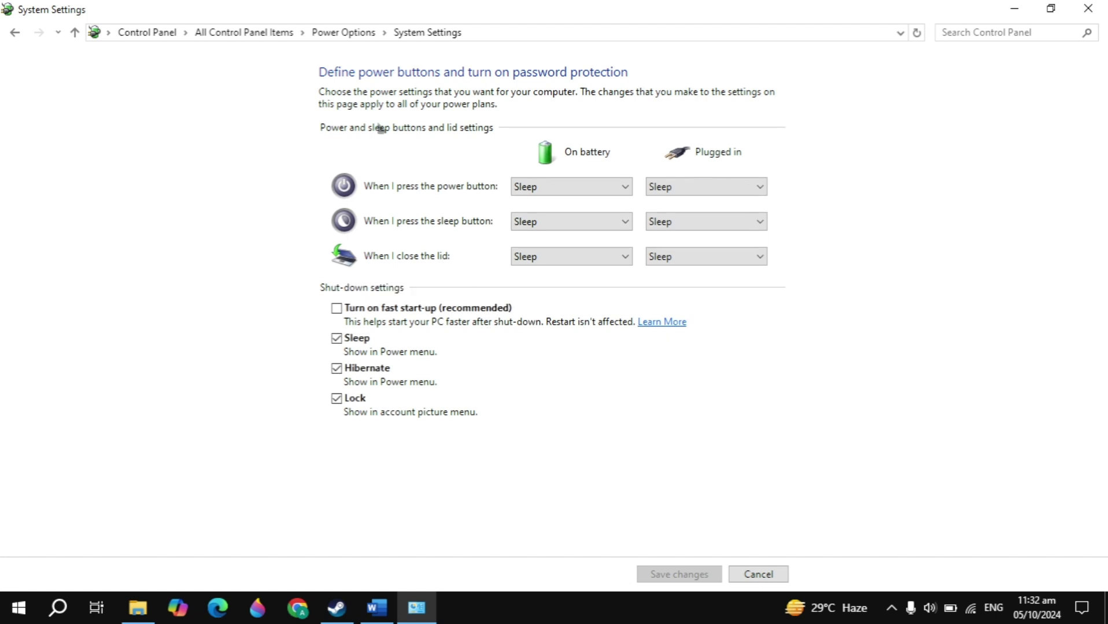
{"action": "left_click", "coordinate": [337, 310]}
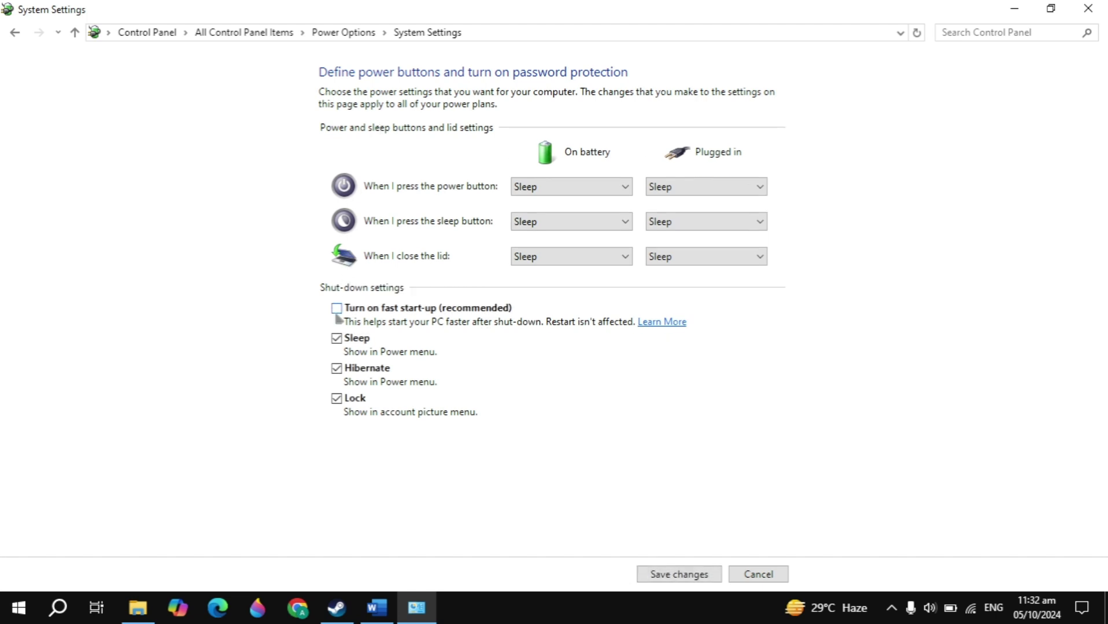
{"action": "left_click", "coordinate": [654, 574]}
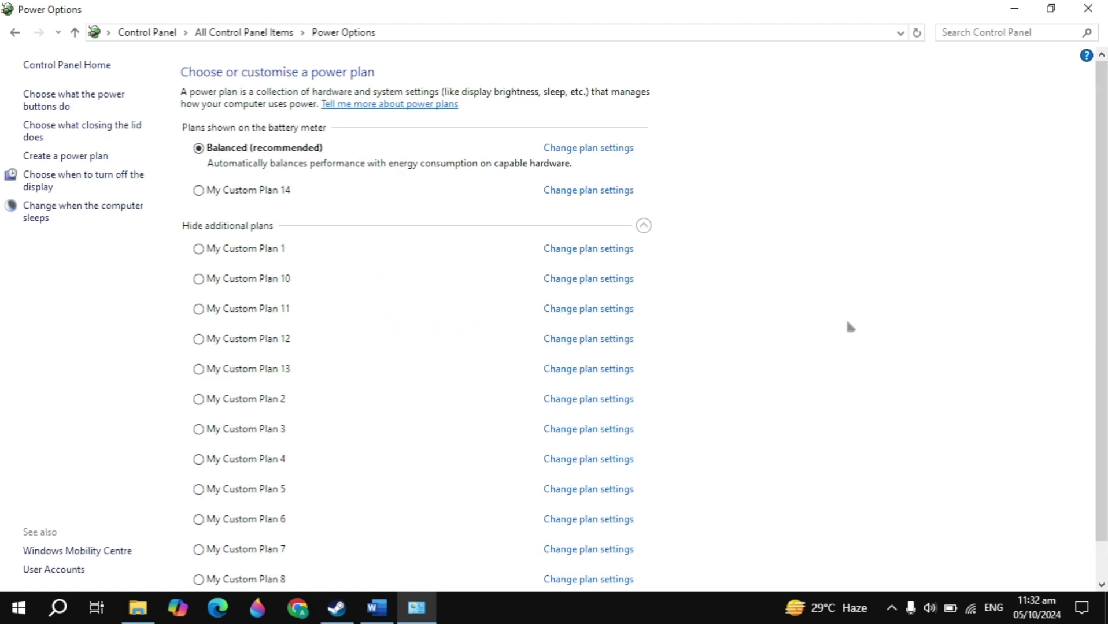
{"action": "left_click", "coordinate": [1087, 8]}
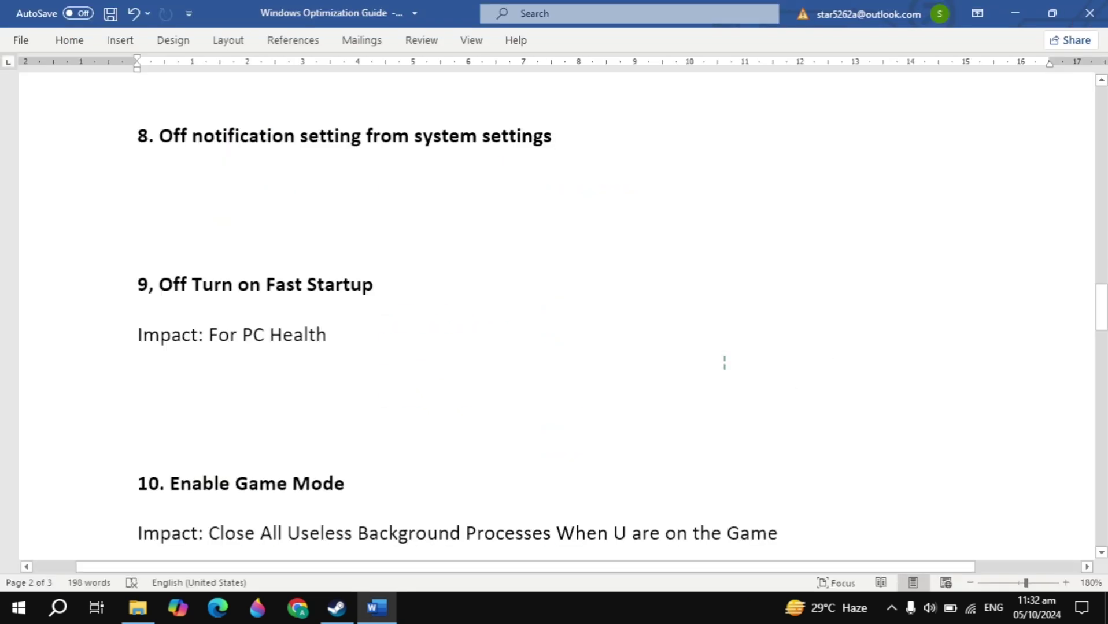
Open Game Mode settings via a 'game' search, confirm it is On, and close Settings
{"action": "scroll", "coordinate": [724, 363], "scroll_direction": "down", "scroll_amount": 3}
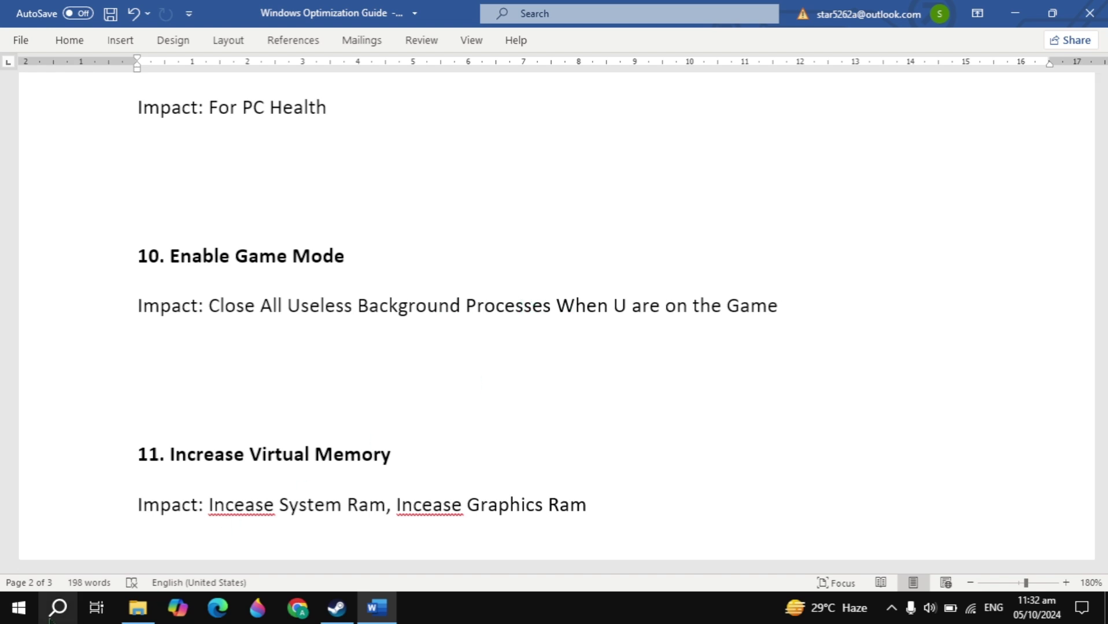
{"action": "left_click", "coordinate": [53, 614]}
{"action": "type", "text": "game"}
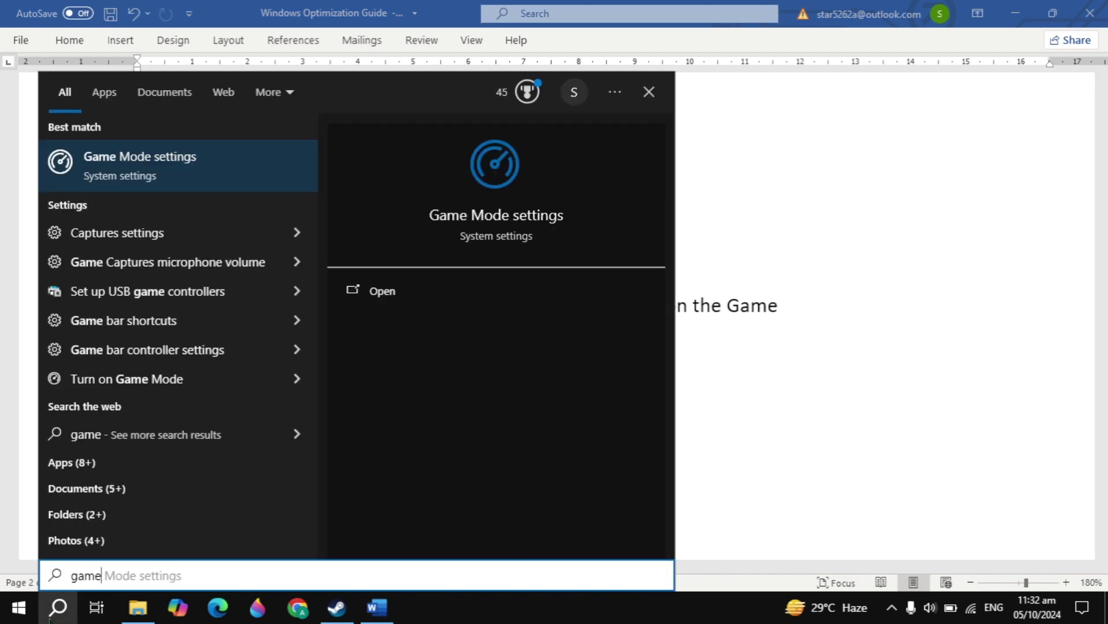
{"action": "key", "text": "Return"}
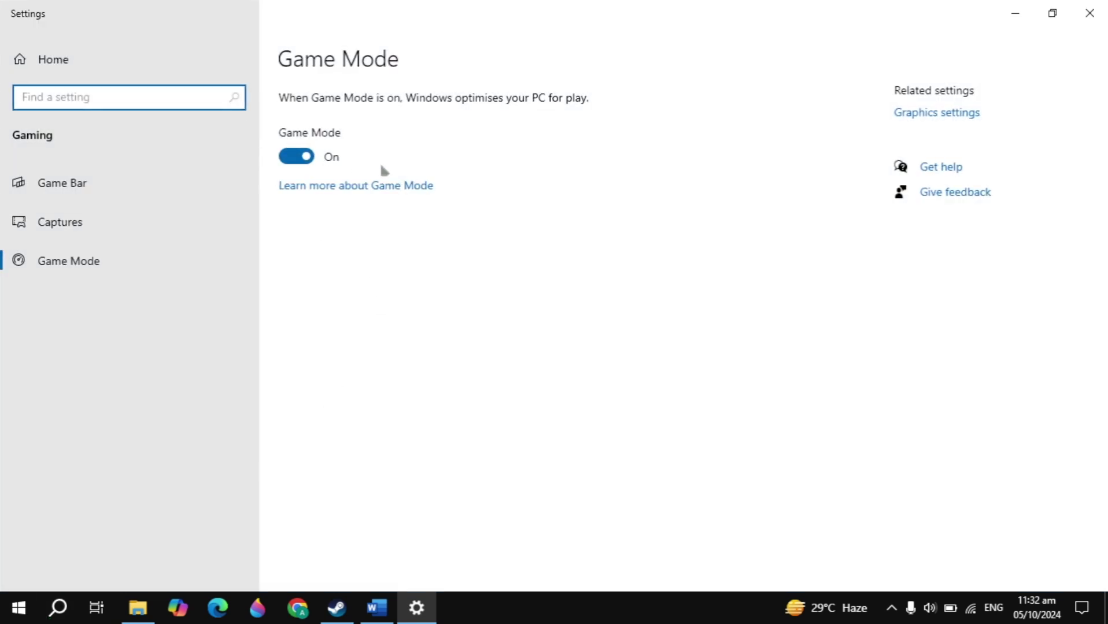
{"action": "left_click", "coordinate": [1090, 13]}
{"action": "scroll", "coordinate": [794, 256], "scroll_direction": "down", "scroll_amount": 5}
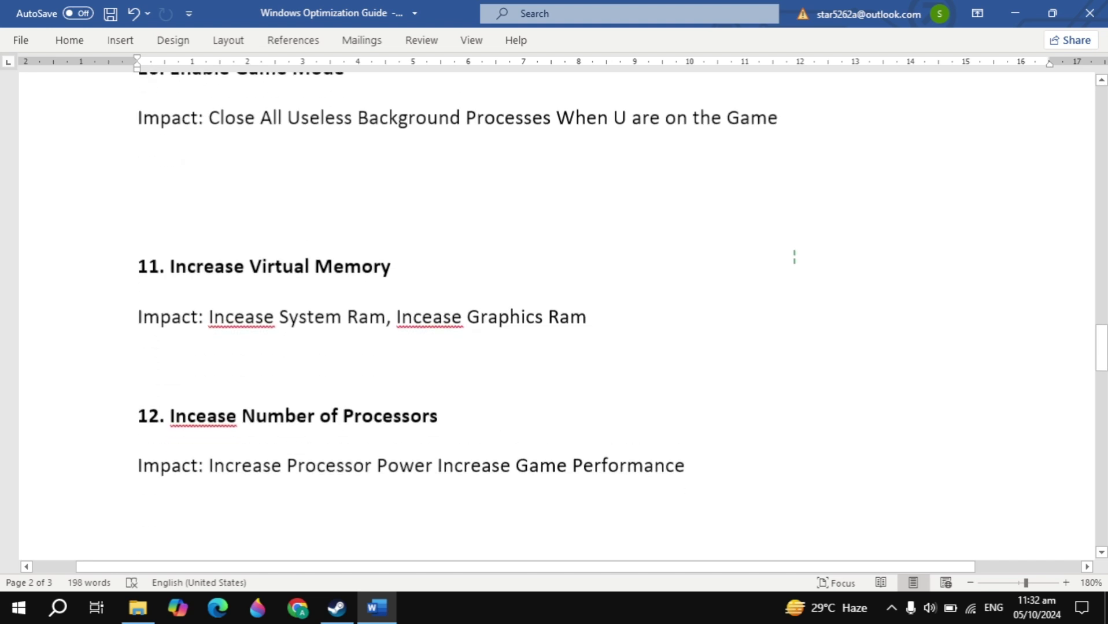
Open the Virtual Memory window from System Properties' Performance Options Advanced tab
{"action": "left_click", "coordinate": [56, 612]}
{"action": "type", "text": "view"}
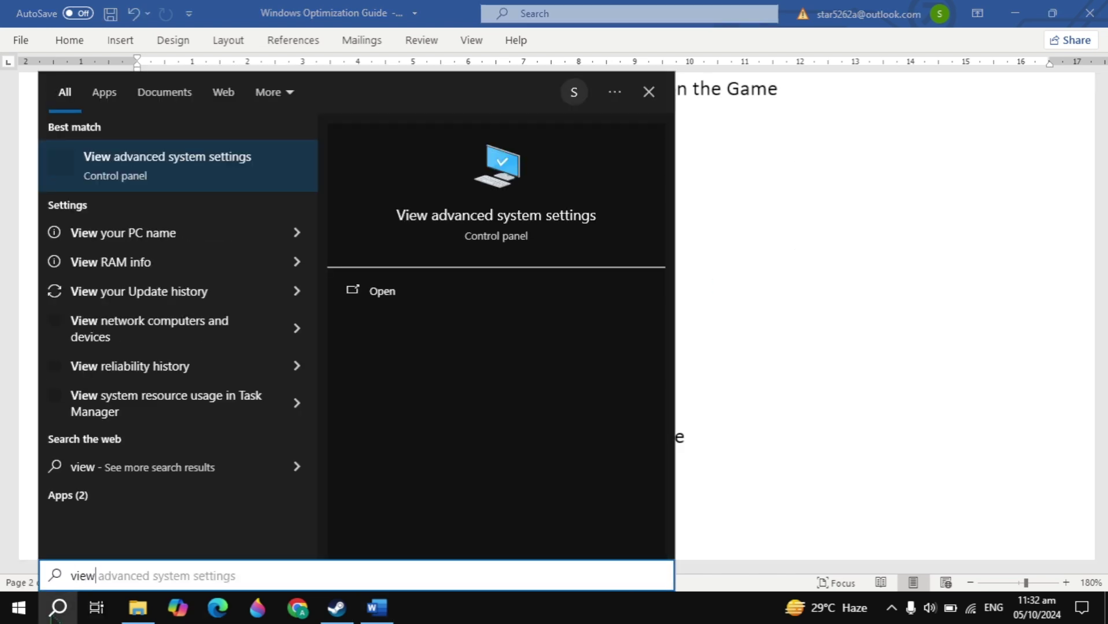
{"action": "key", "text": "Return"}
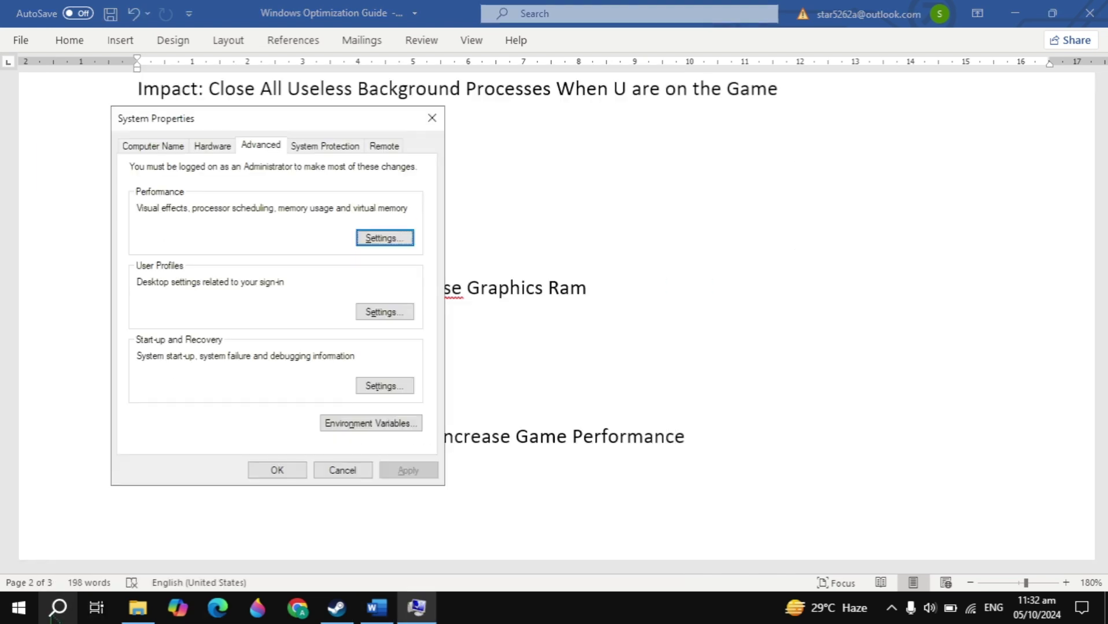
{"action": "left_click", "coordinate": [376, 239]}
{"action": "left_click", "coordinate": [229, 136]}
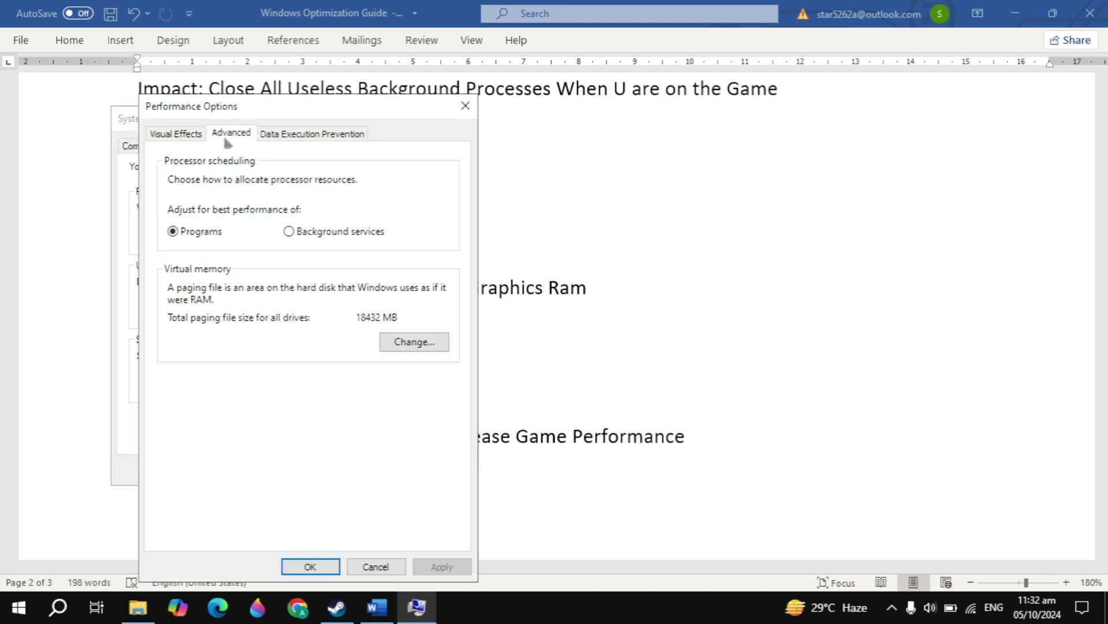
{"action": "left_click", "coordinate": [419, 345]}
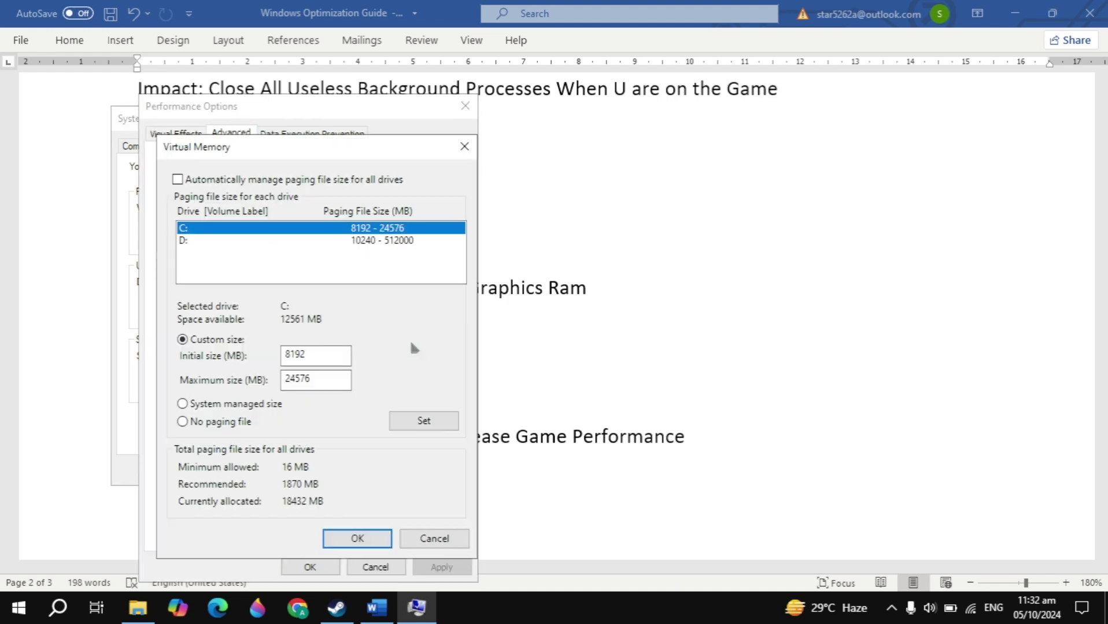
{"action": "left_click_drag", "start_coordinate": [389, 150], "coordinate": [646, 192]}
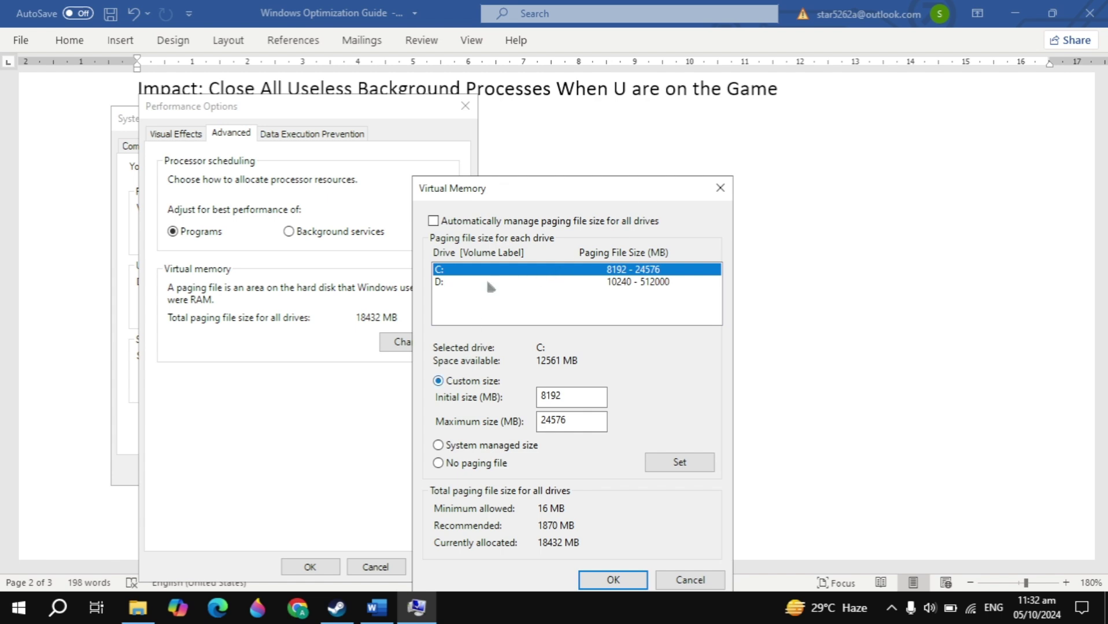
{"action": "left_click_drag", "start_coordinate": [534, 198], "coordinate": [481, 169]}
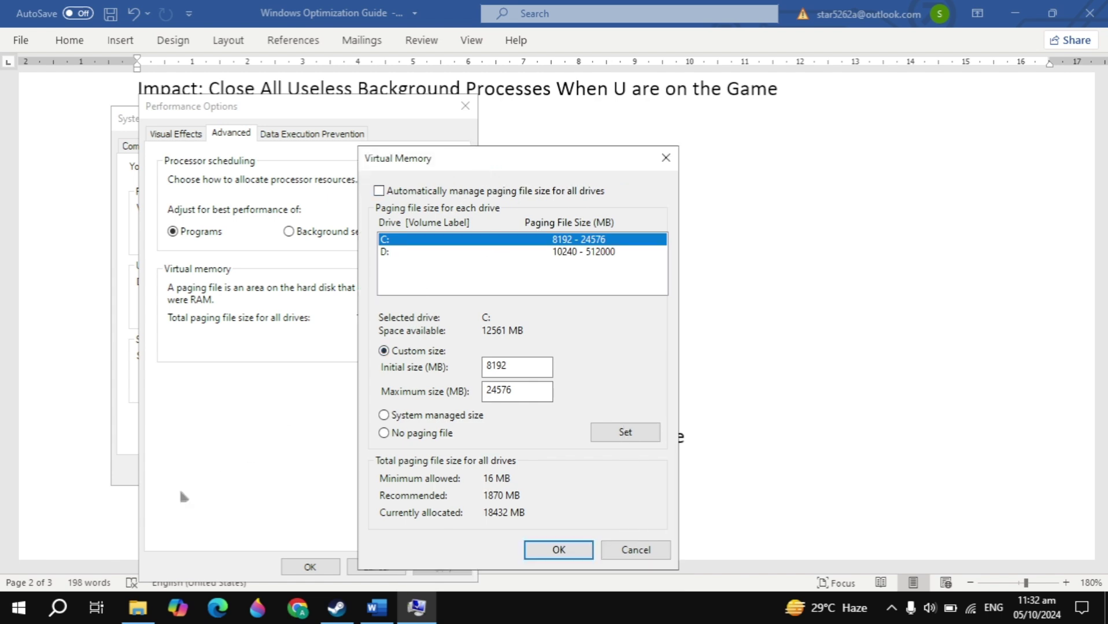
In Calculator, compute 16 × 1024 = 16384 and multiply it by 3
{"action": "left_click", "coordinate": [58, 607]}
{"action": "type", "text": "cal"}
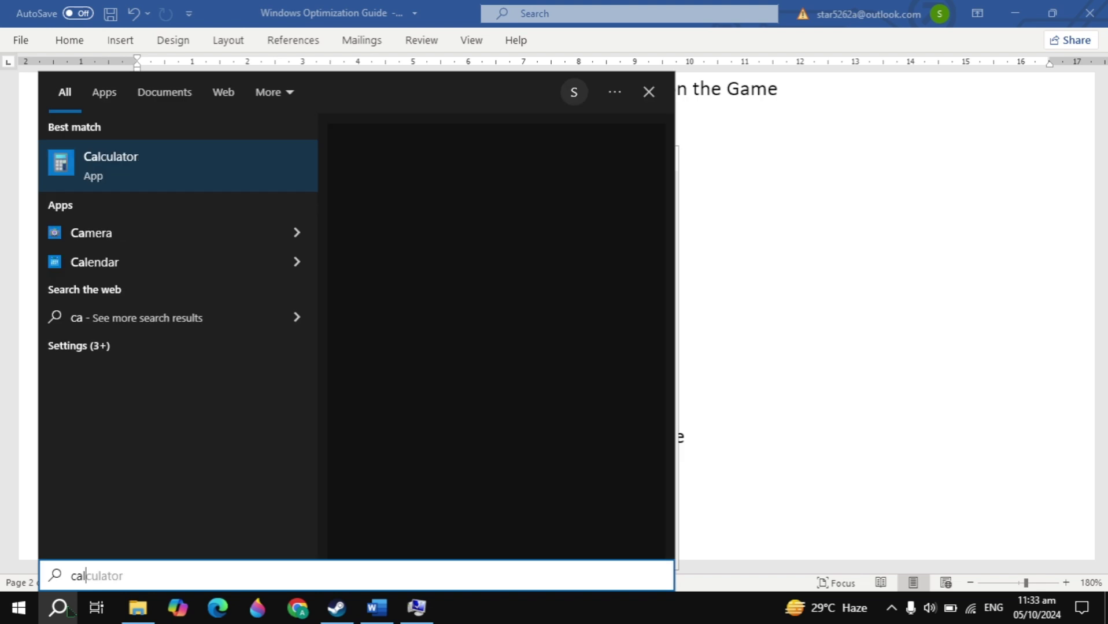
{"action": "key", "text": "Return"}
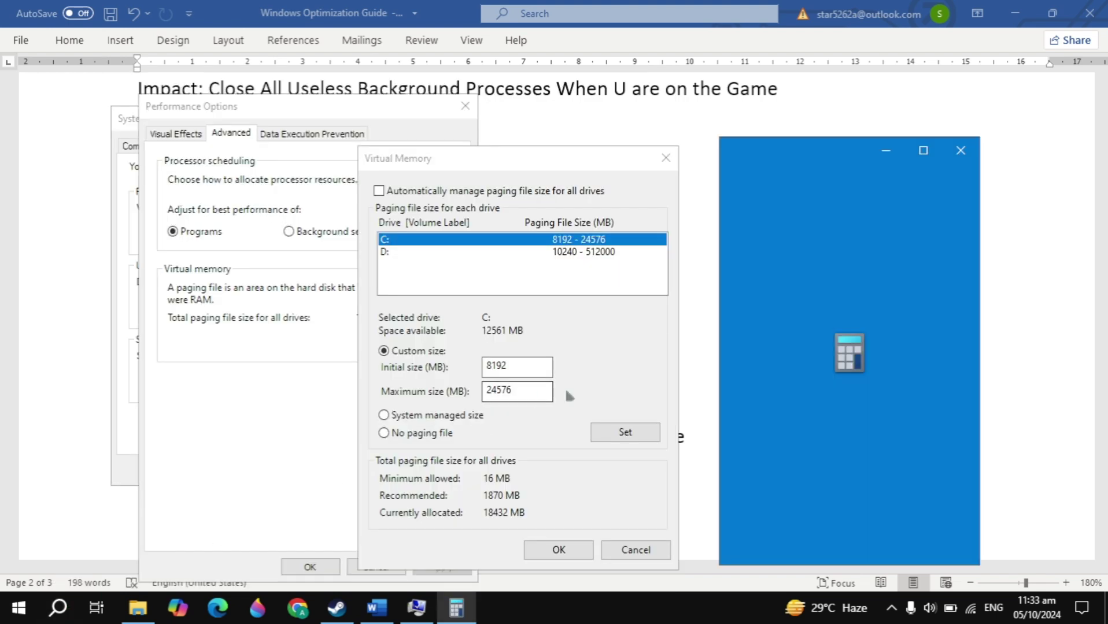
{"action": "type", "text": "16"}
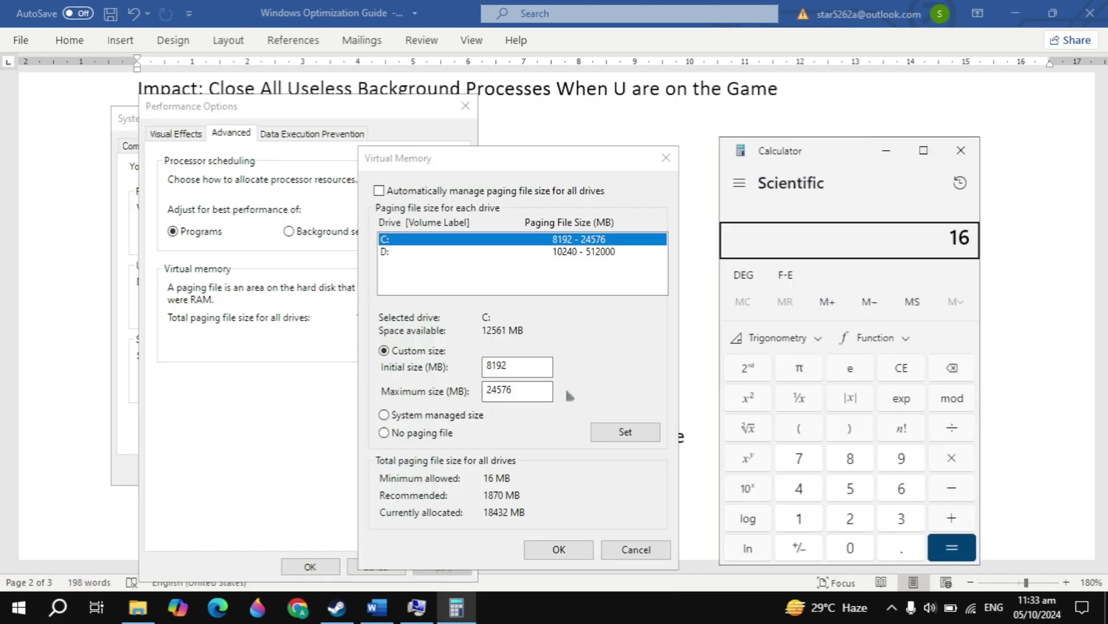
{"action": "type", "text": "1024"}
{"action": "key", "text": "Return"}
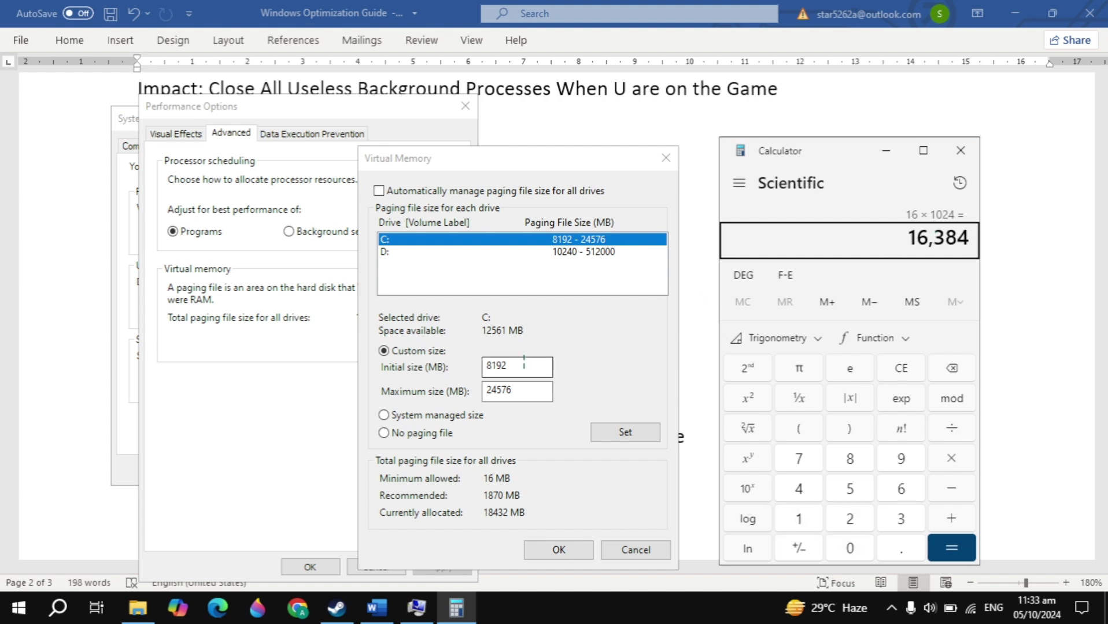
{"action": "type", "text": "*3"}
{"action": "key", "text": "Return"}
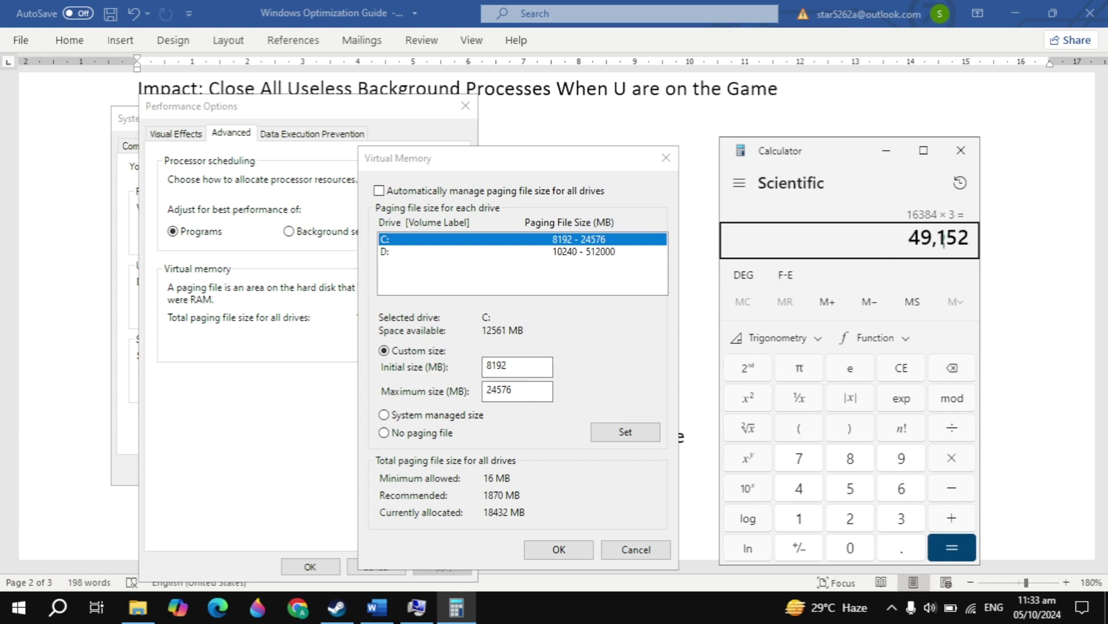
Calculate 32 × 1024 = 32768 times 3, then close Calculator
{"action": "left_click", "coordinate": [908, 376]}
{"action": "type", "text": "32 × "}
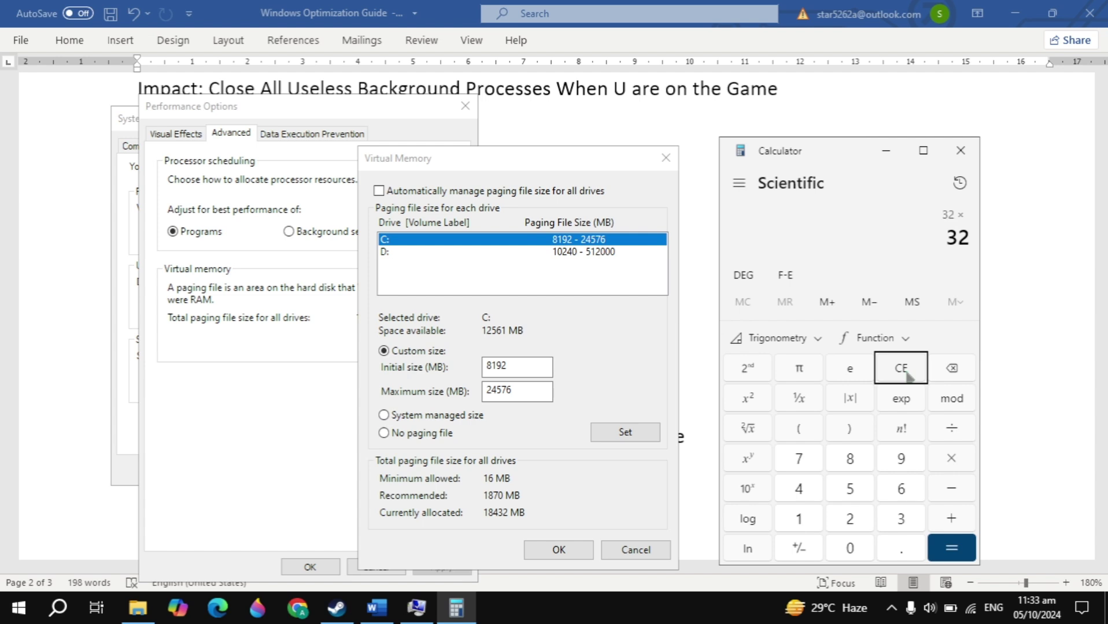
{"action": "type", "text": "1024"}
{"action": "key", "text": "Return"}
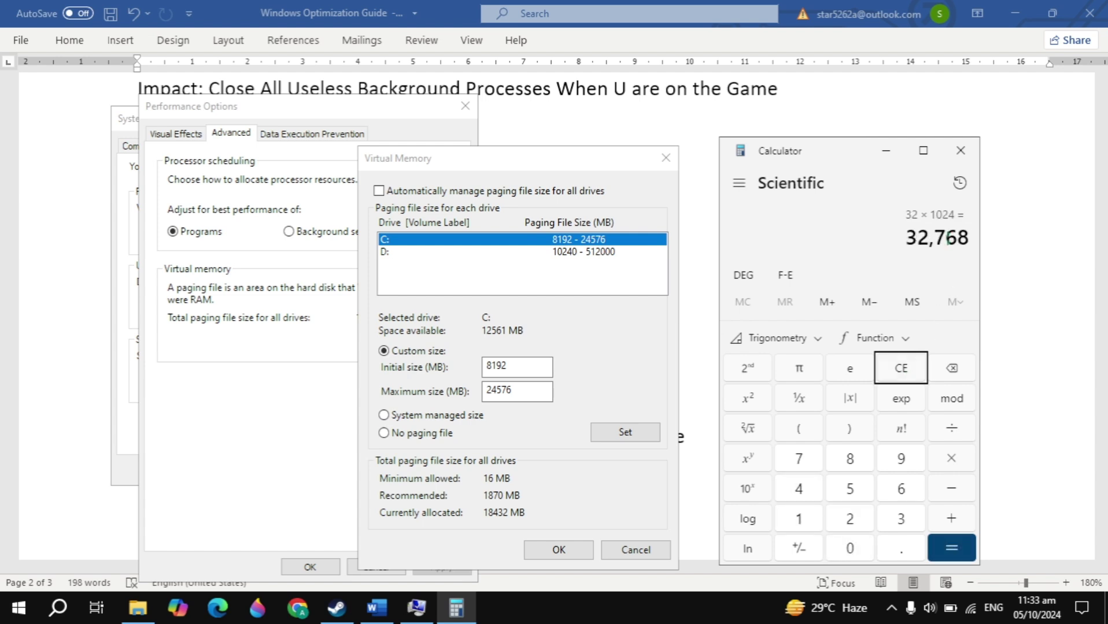
{"action": "key", "text": "asterisk"}
{"action": "type", "text": "3"}
{"action": "key", "text": "Return"}
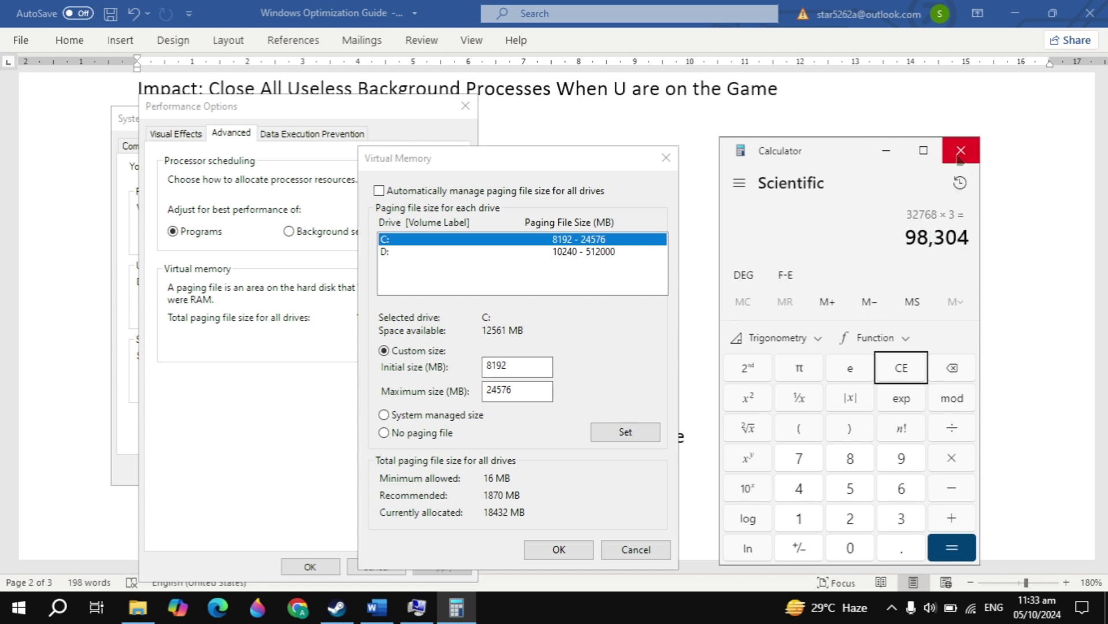
{"action": "left_click", "coordinate": [960, 152]}
Set drive C:'s custom paging file to 8192–24576 MB, skip the low-space warning, and close all dialogs
{"action": "left_click", "coordinate": [602, 438]}
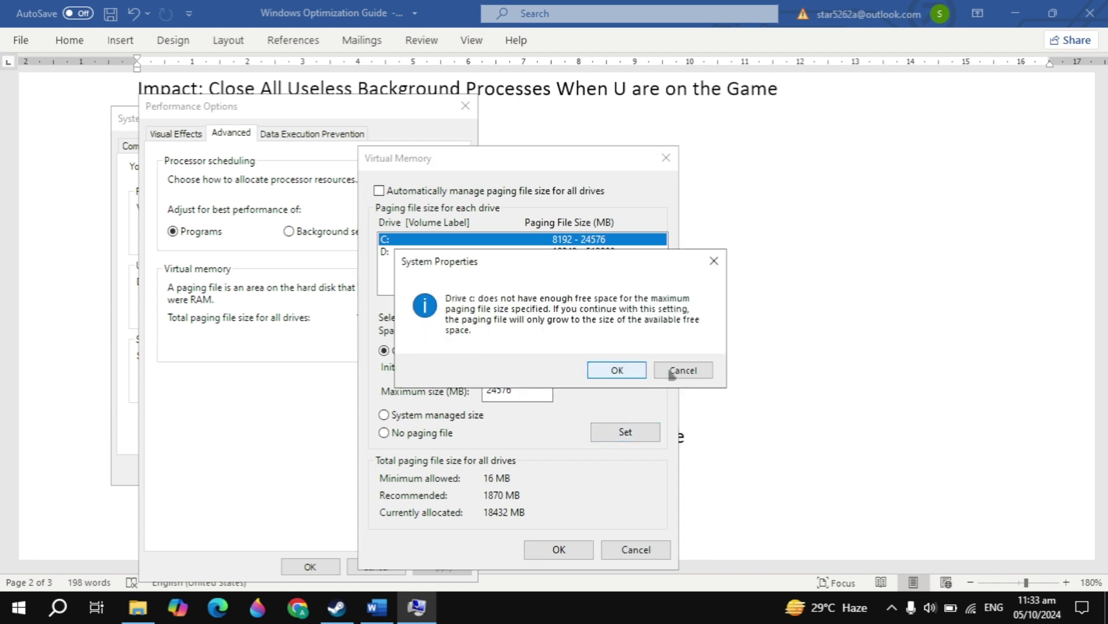
{"action": "left_click", "coordinate": [671, 373]}
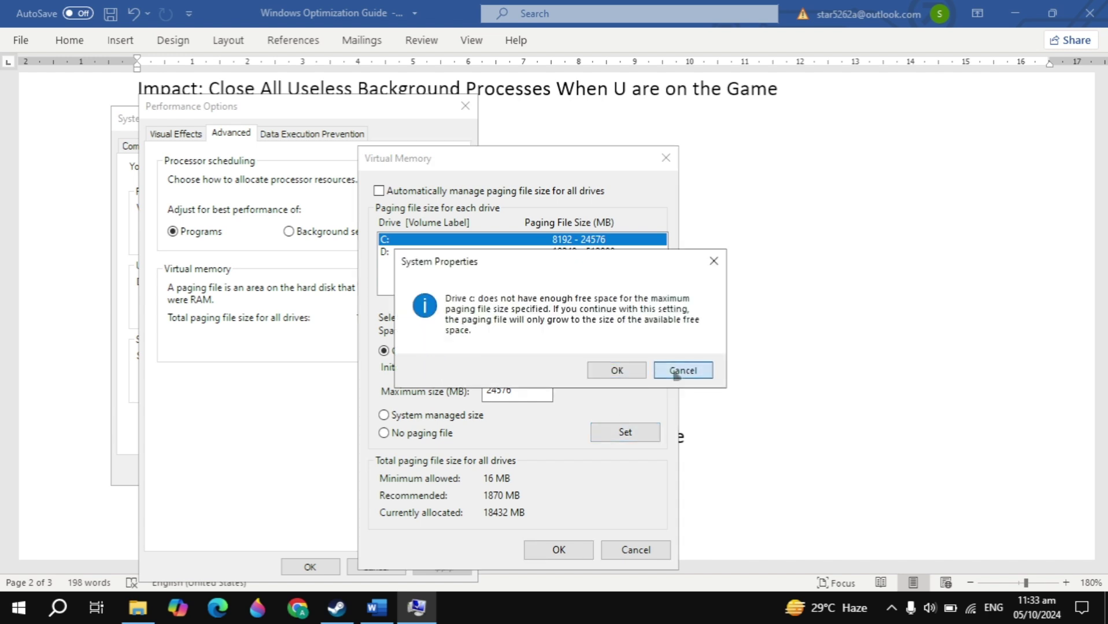
{"action": "left_click", "coordinate": [539, 556]}
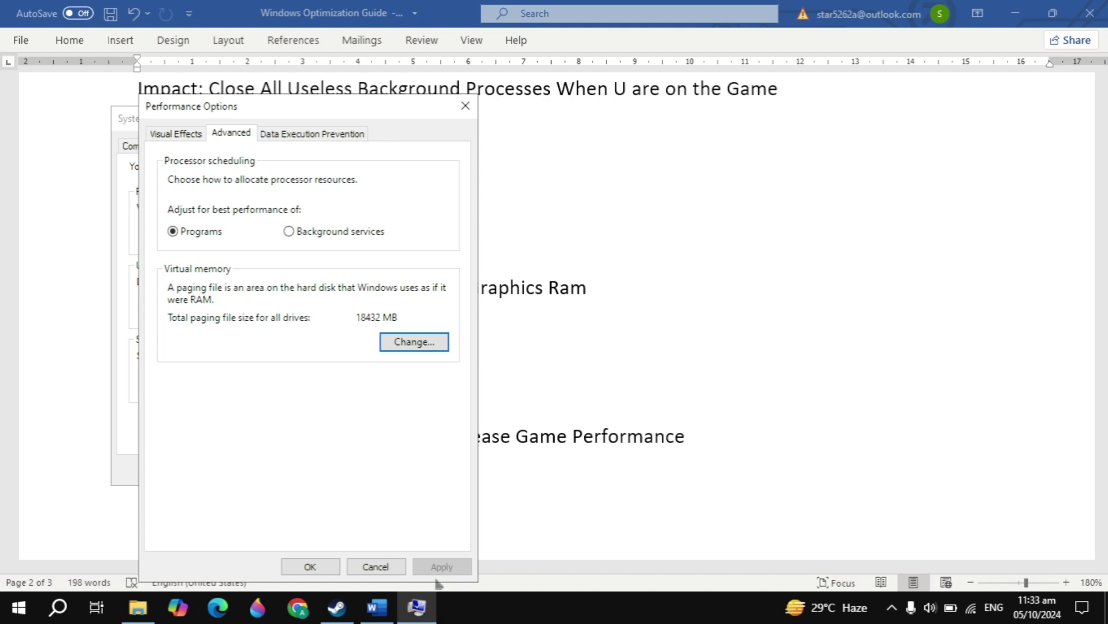
{"action": "left_click", "coordinate": [309, 567]}
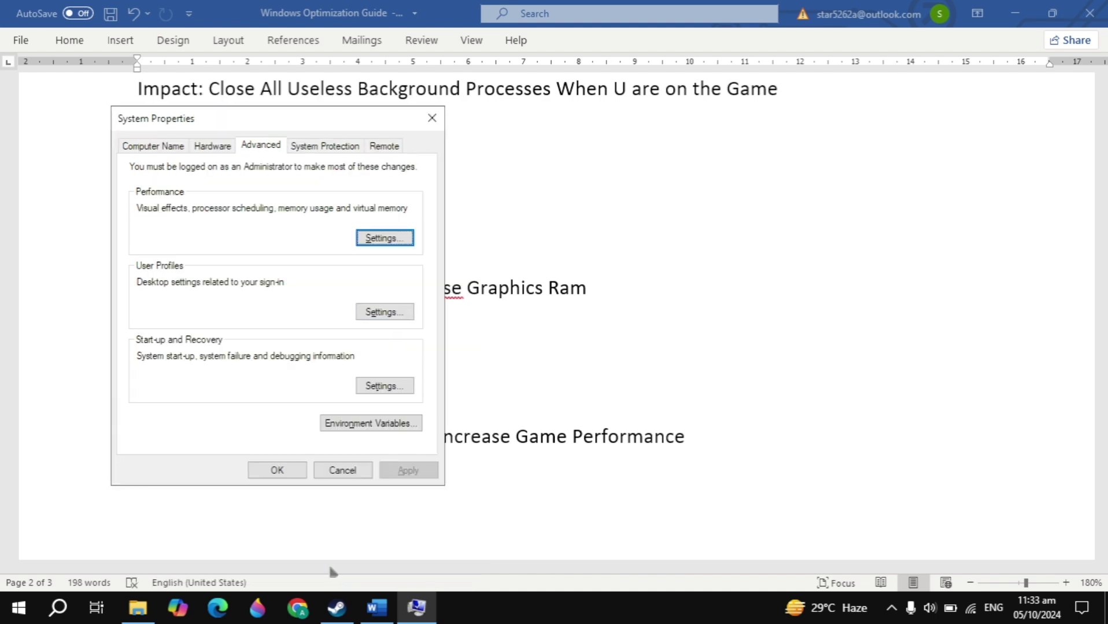
{"action": "left_click", "coordinate": [277, 471]}
{"action": "scroll", "coordinate": [480, 430], "scroll_direction": "down", "scroll_amount": 3}
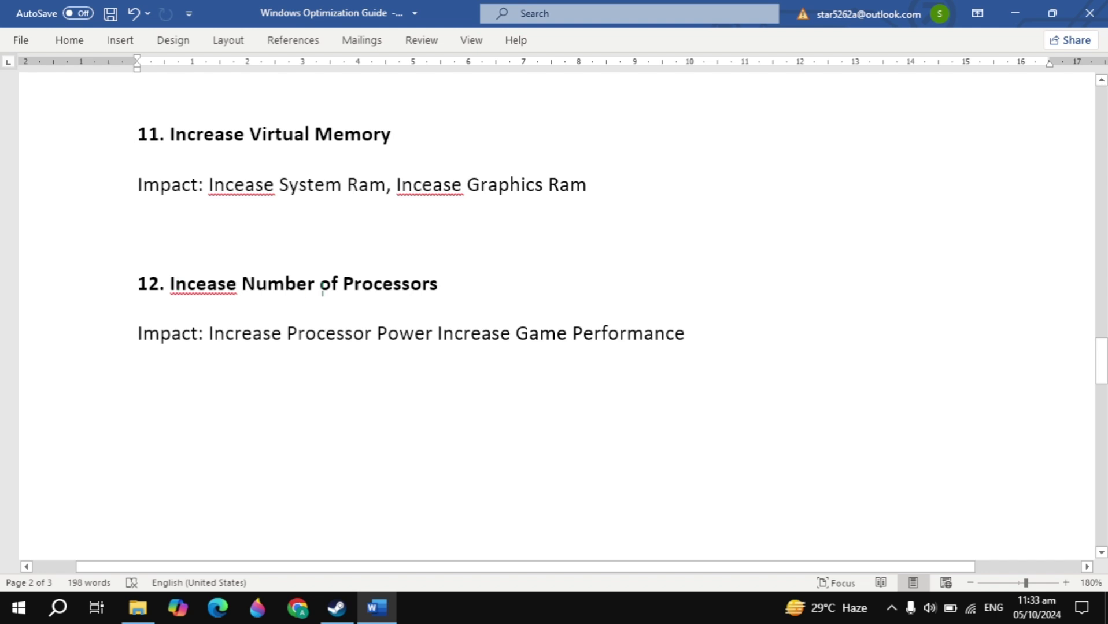
Open System Configuration's Boot tab advanced options from a 'system' search
{"action": "left_click", "coordinate": [70, 614]}
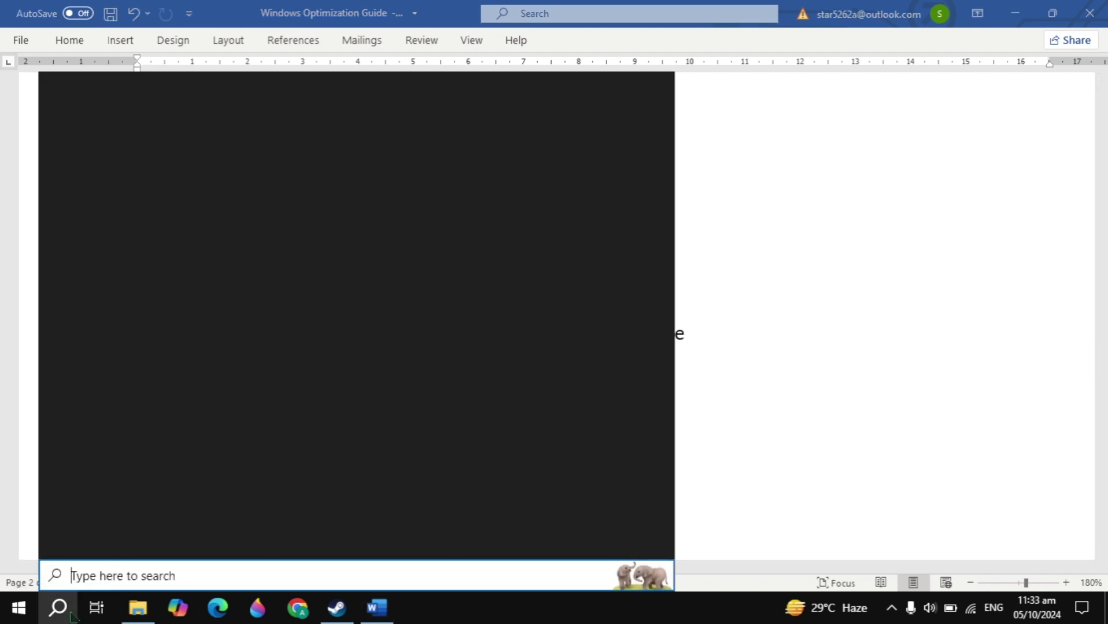
{"action": "type", "text": "system"}
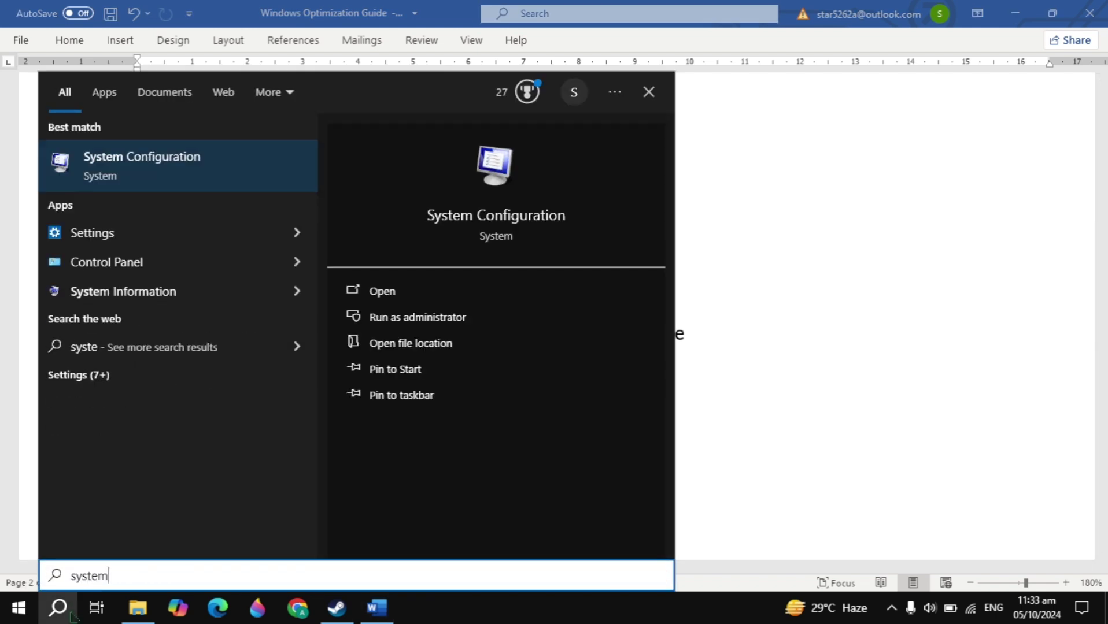
{"action": "key", "text": "Escape"}
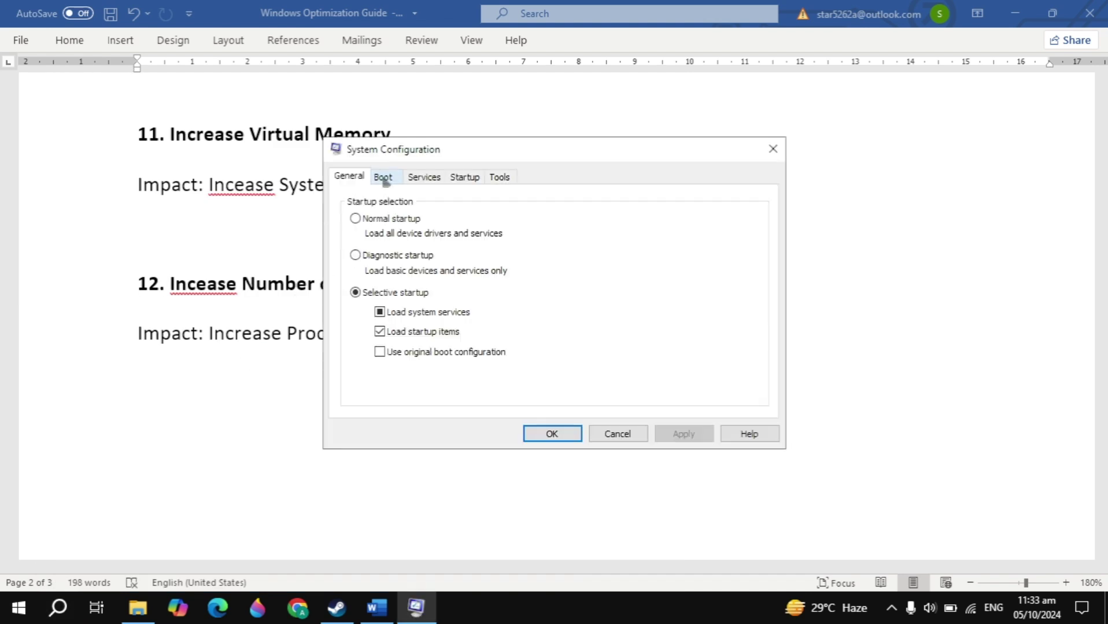
{"action": "left_click", "coordinate": [382, 177]}
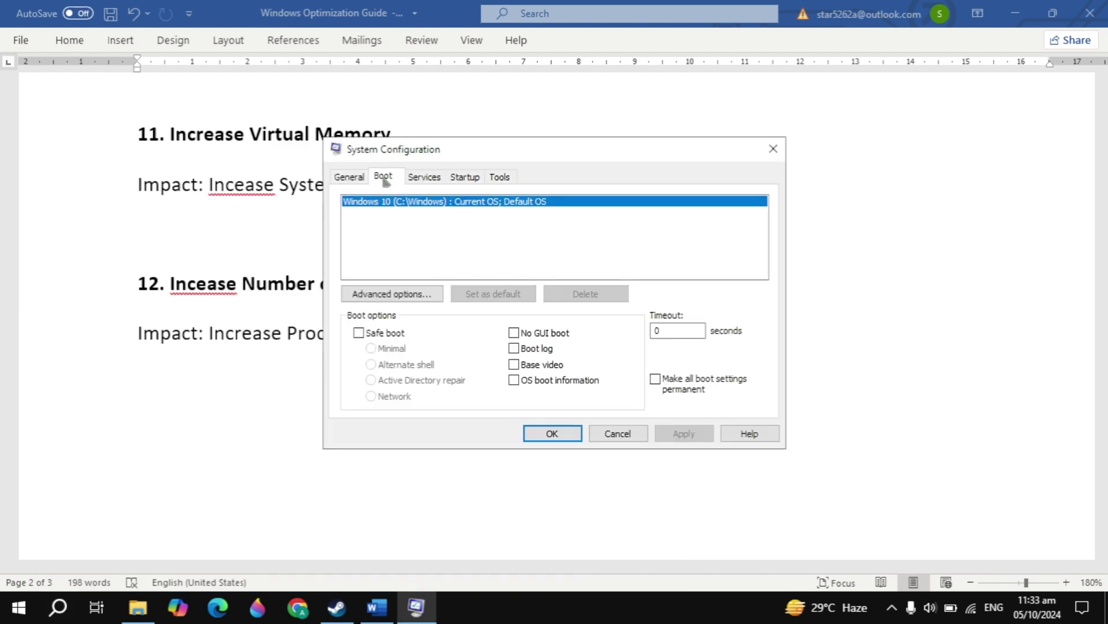
{"action": "left_click", "coordinate": [386, 295]}
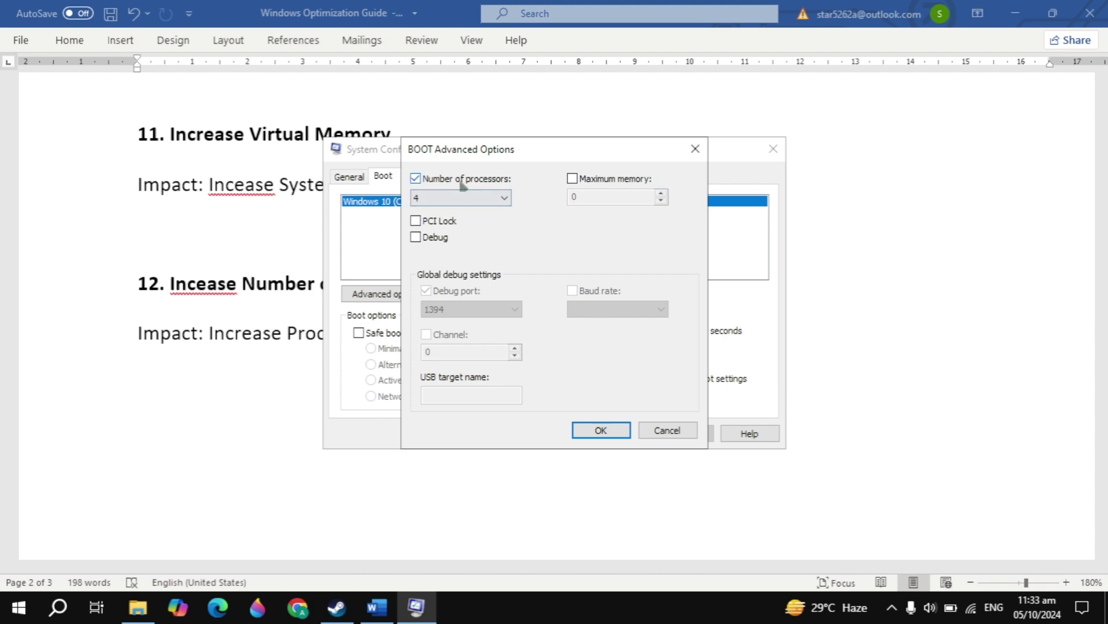
Set the number of processors to 4, apply, and exit without restarting
{"action": "left_click", "coordinate": [465, 201]}
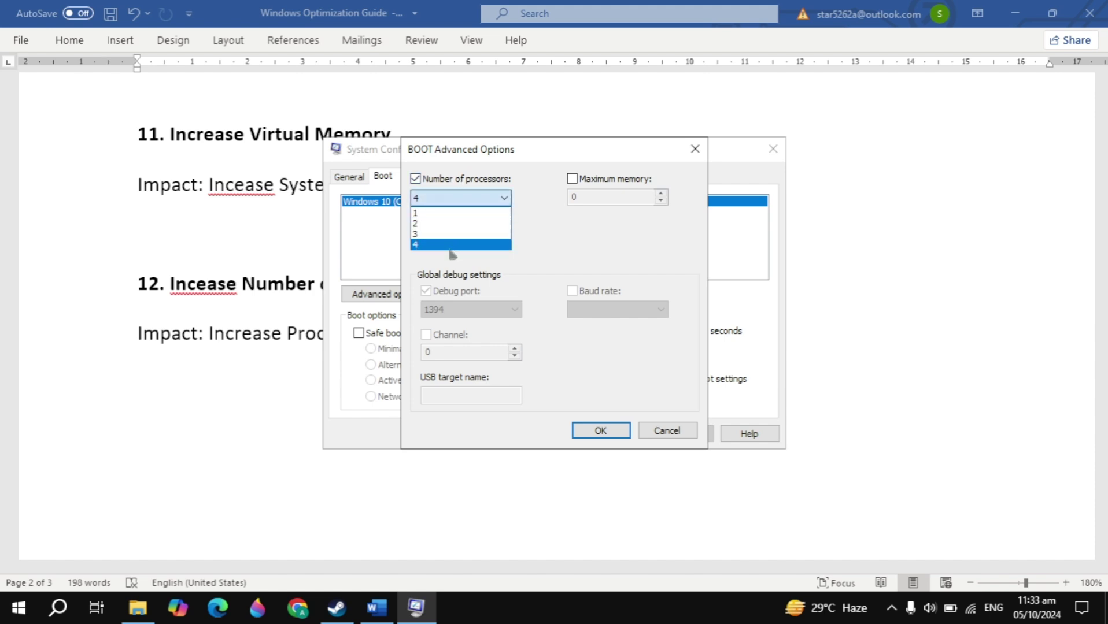
{"action": "left_click", "coordinate": [450, 249]}
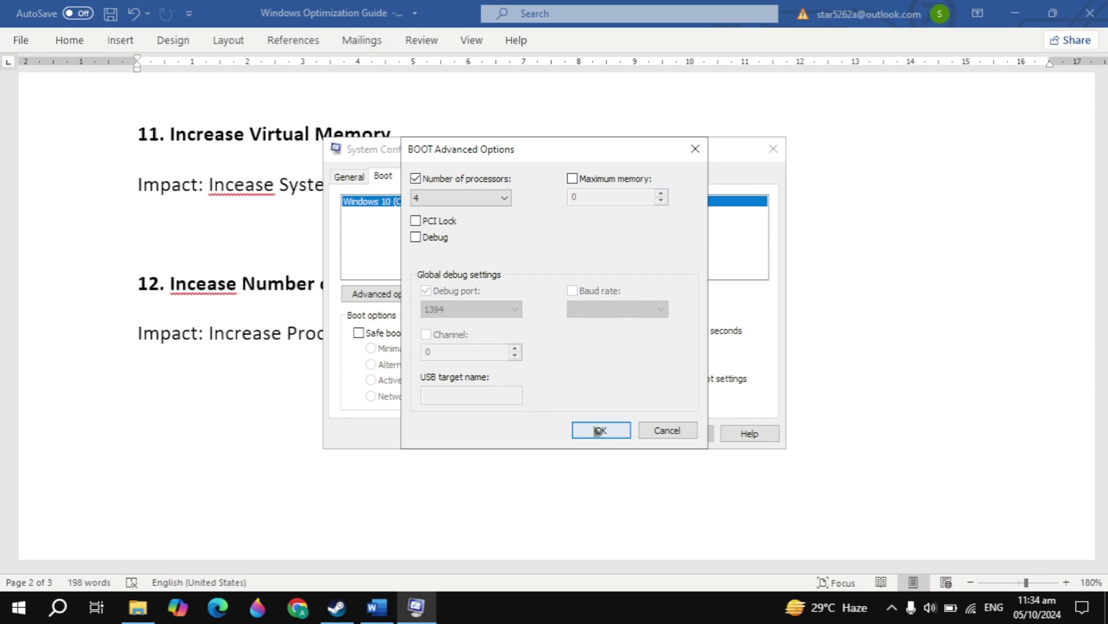
{"action": "left_click", "coordinate": [596, 431]}
{"action": "left_click", "coordinate": [684, 434]}
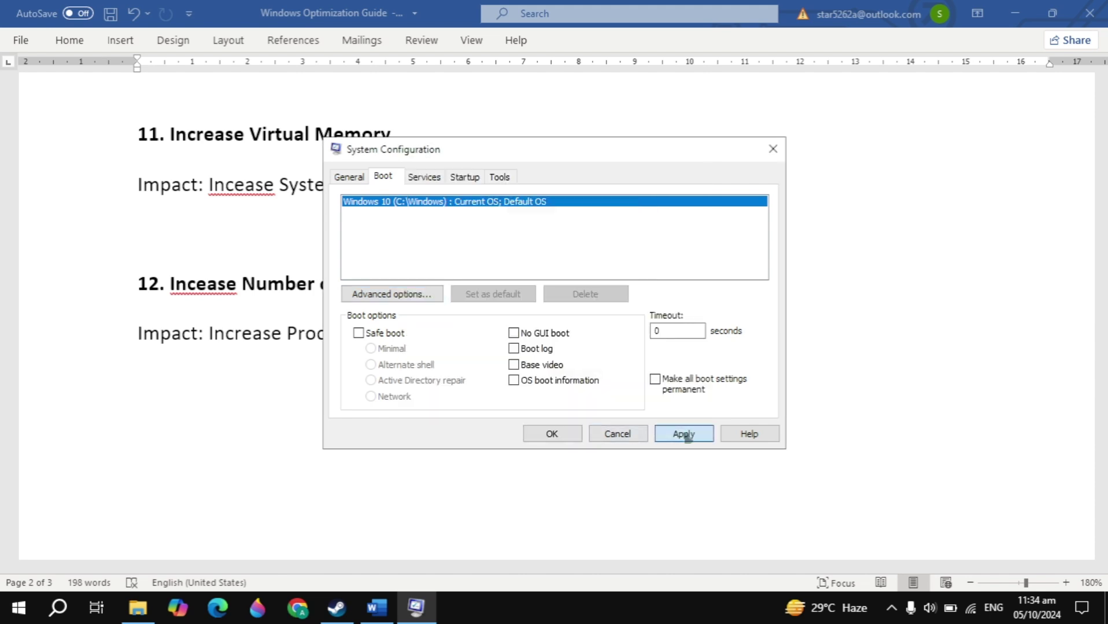
{"action": "left_click", "coordinate": [550, 435]}
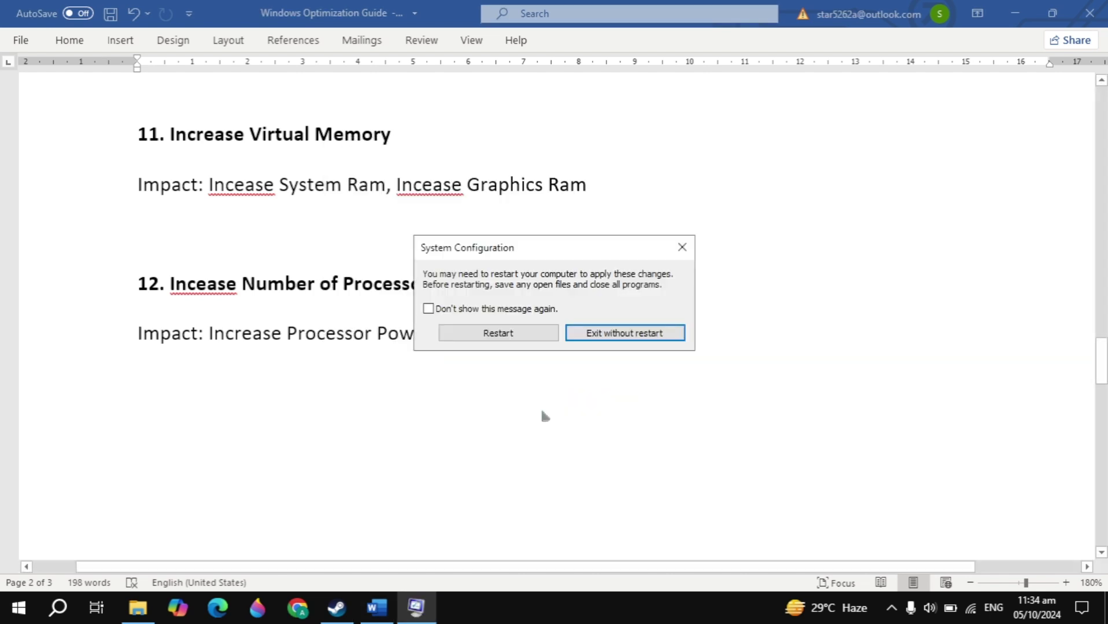
{"action": "left_click", "coordinate": [614, 333]}
{"action": "scroll", "coordinate": [610, 332], "scroll_direction": "down", "scroll_amount": 5}
{"action": "scroll", "coordinate": [615, 327], "scroll_direction": "down", "scroll_amount": 5}
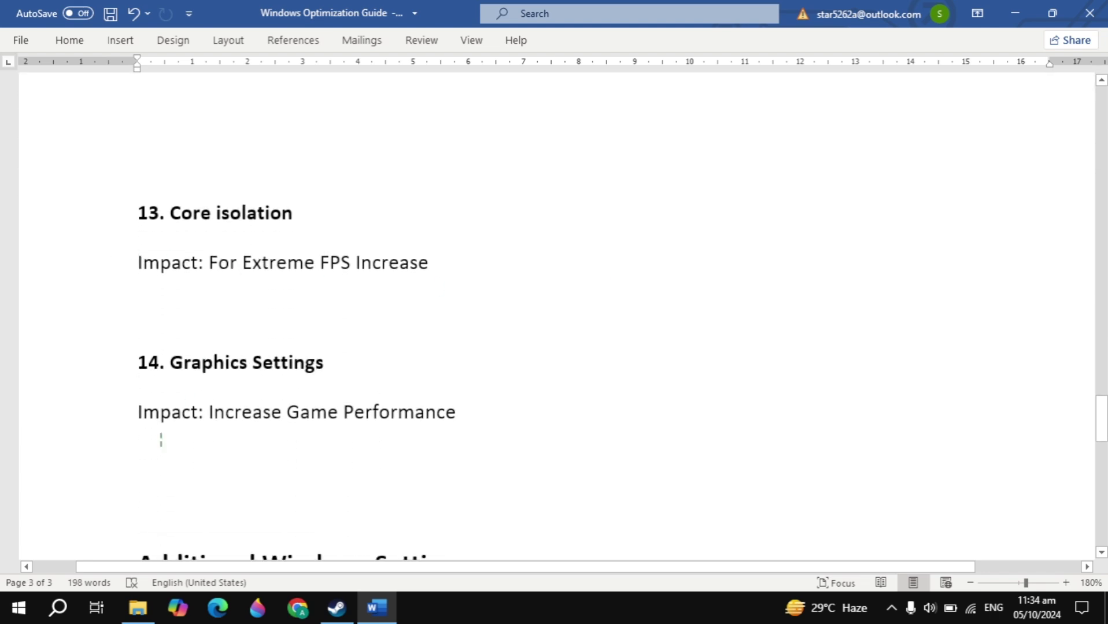
Verify via a 'core' search that Core isolation's Memory integrity is Off, then close Windows Security
{"action": "left_click", "coordinate": [57, 608]}
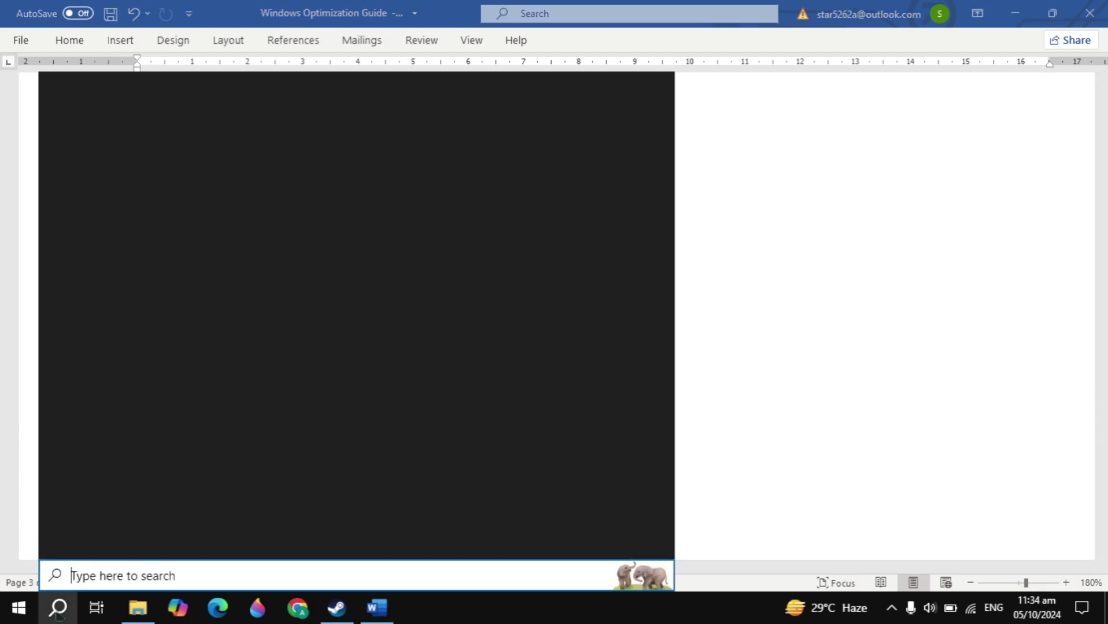
{"action": "type", "text": "core"}
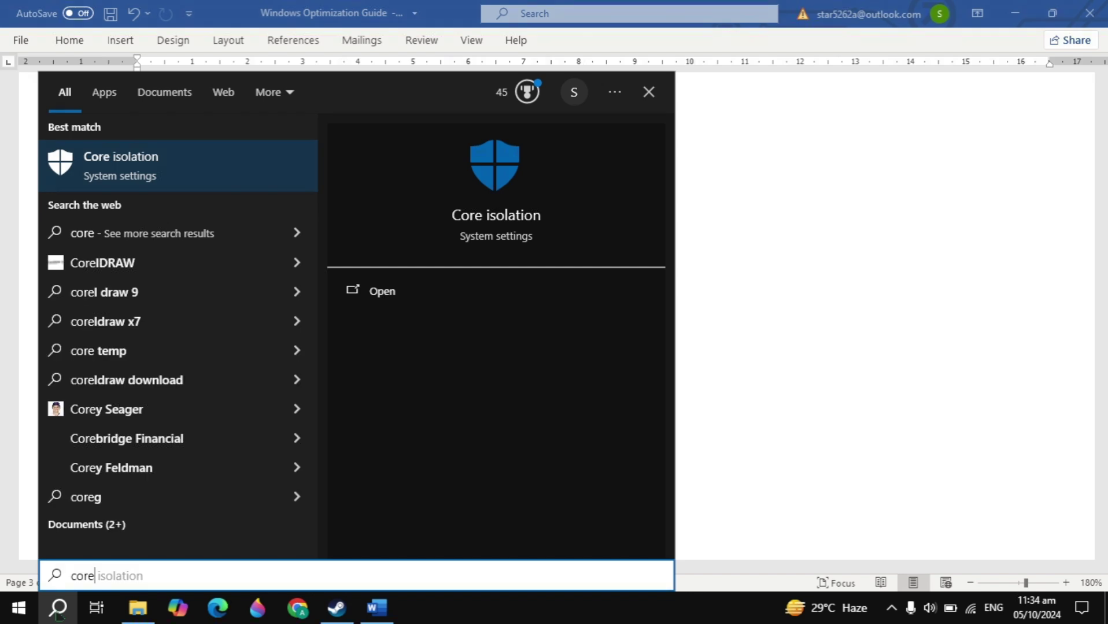
{"action": "key", "text": "Return"}
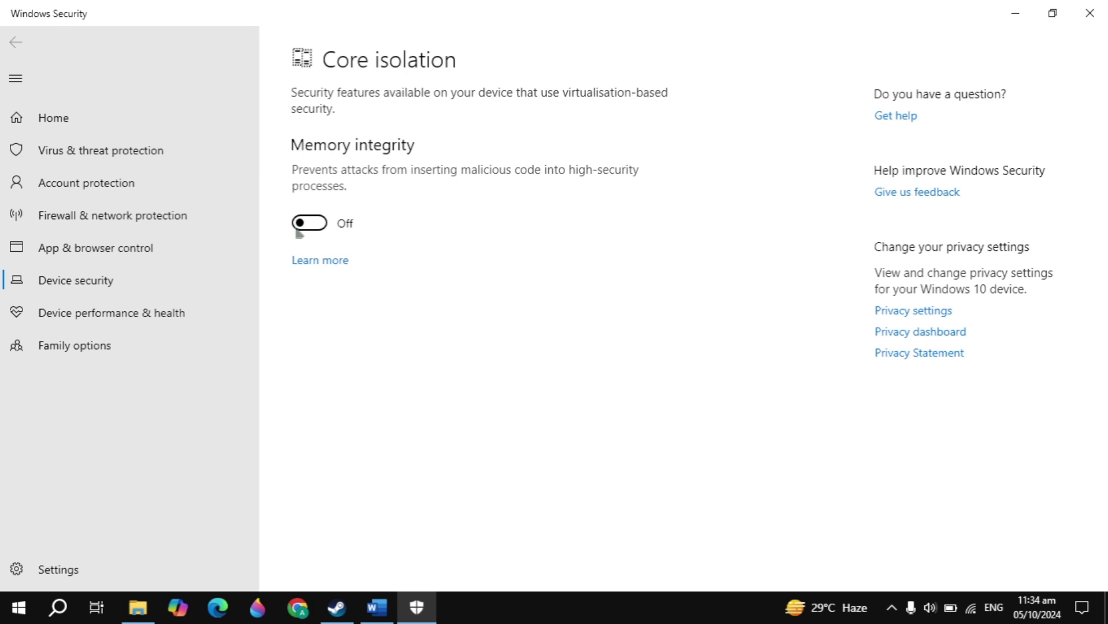
{"action": "left_click", "coordinate": [1089, 13]}
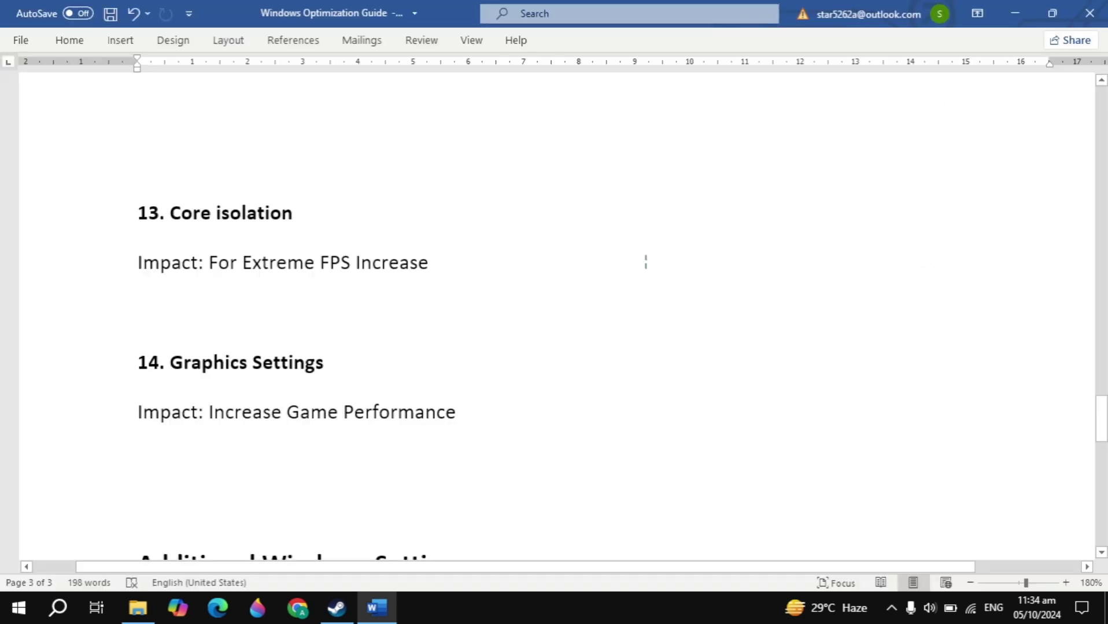
{"action": "scroll", "coordinate": [646, 262], "scroll_direction": "down", "scroll_amount": 3}
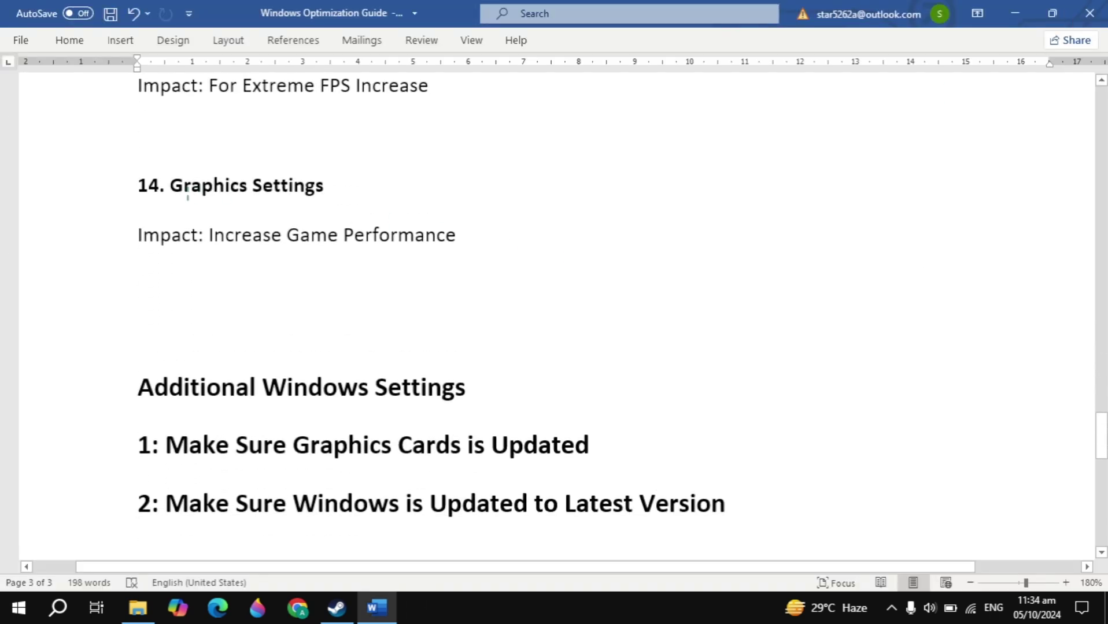
In Graphics settings, check the BootstrapPackagedGame entry's graphics preference without changing it
{"action": "left_click", "coordinate": [58, 615]}
{"action": "type", "text": "g"}
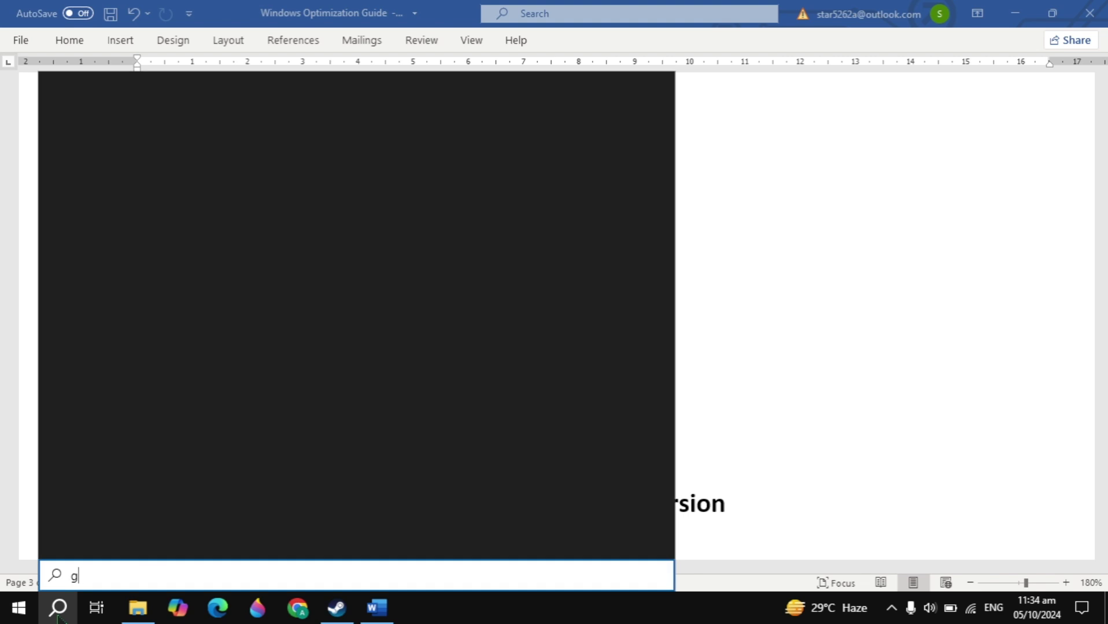
{"action": "type", "text": "raph"}
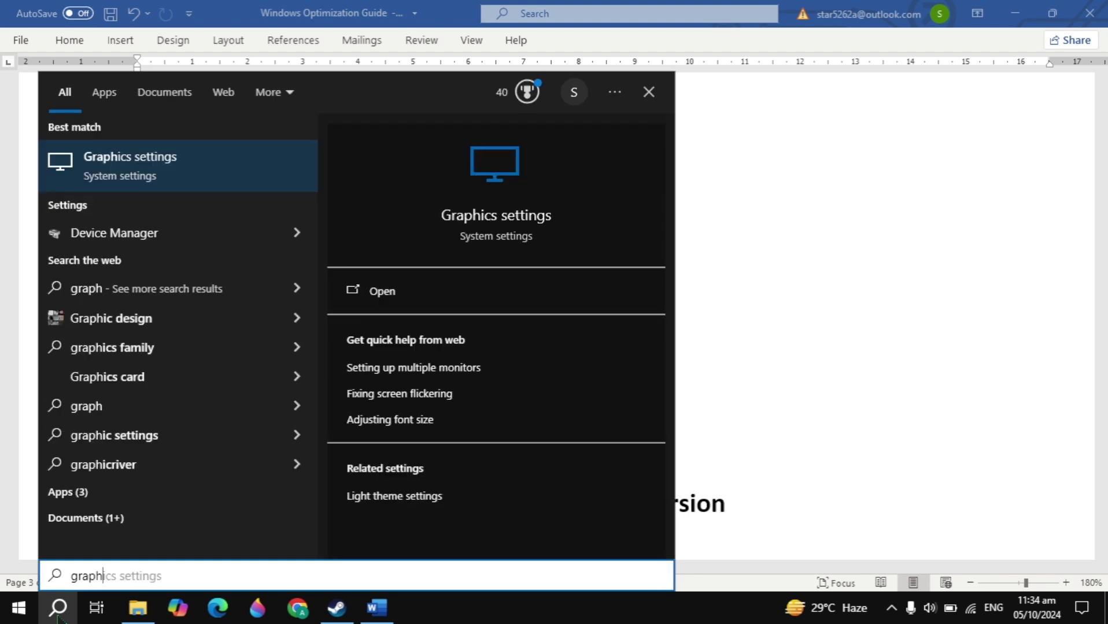
{"action": "key", "text": "Return"}
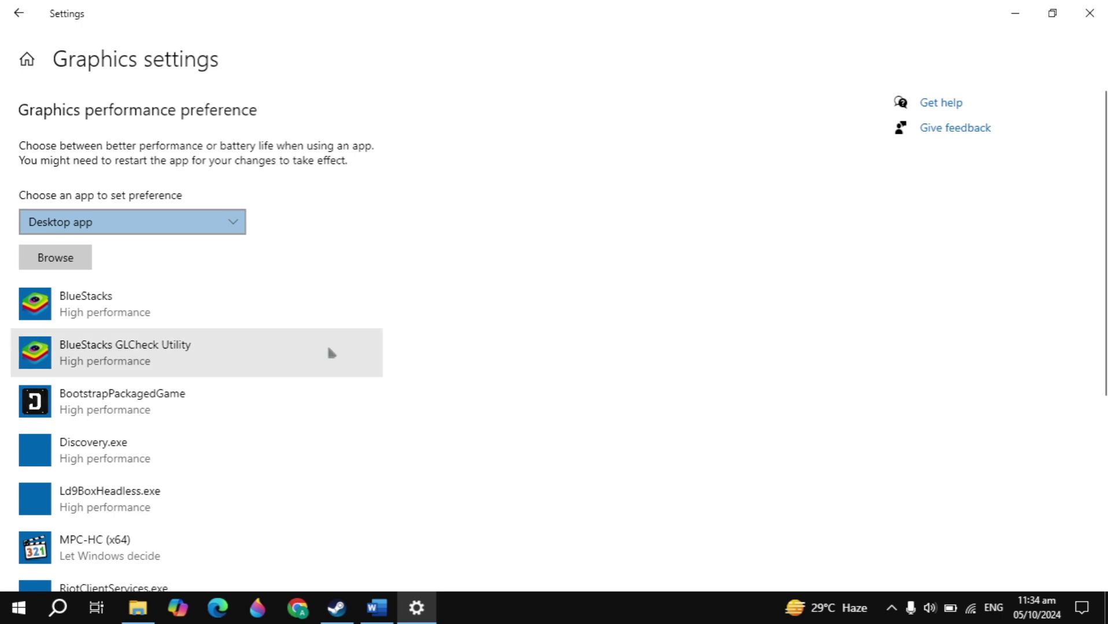
{"action": "left_click", "coordinate": [141, 396]}
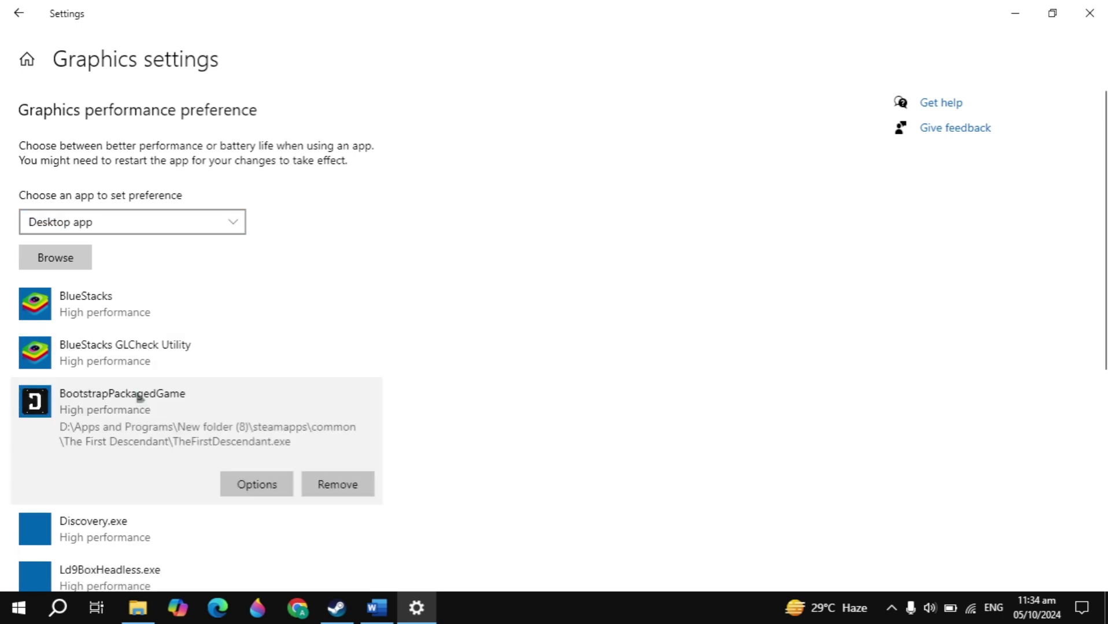
{"action": "left_click", "coordinate": [270, 493]}
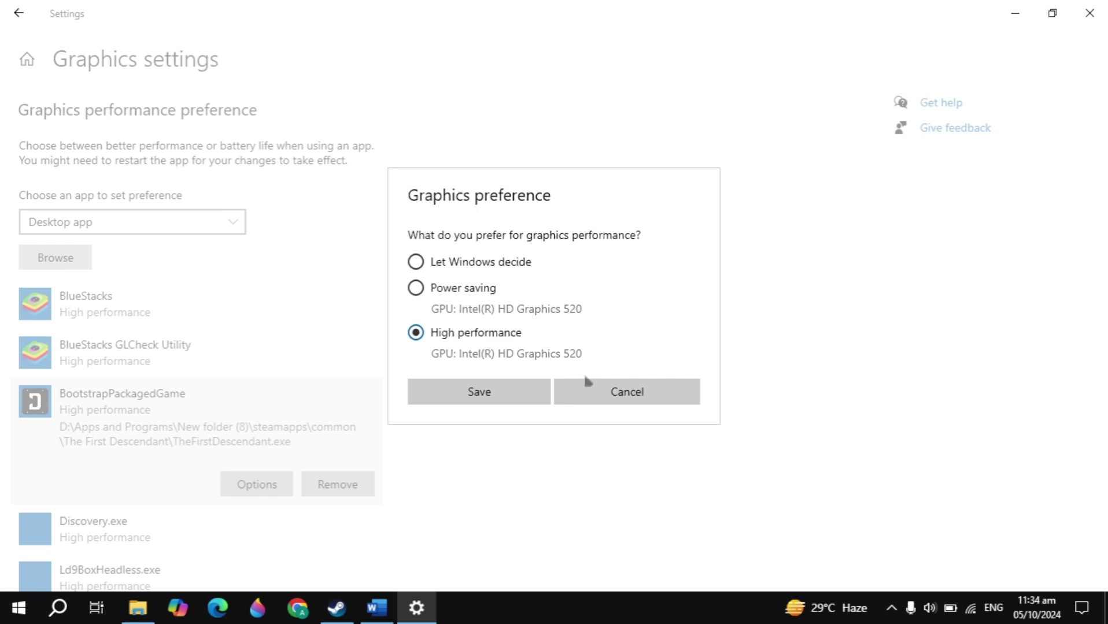
{"action": "left_click", "coordinate": [614, 391]}
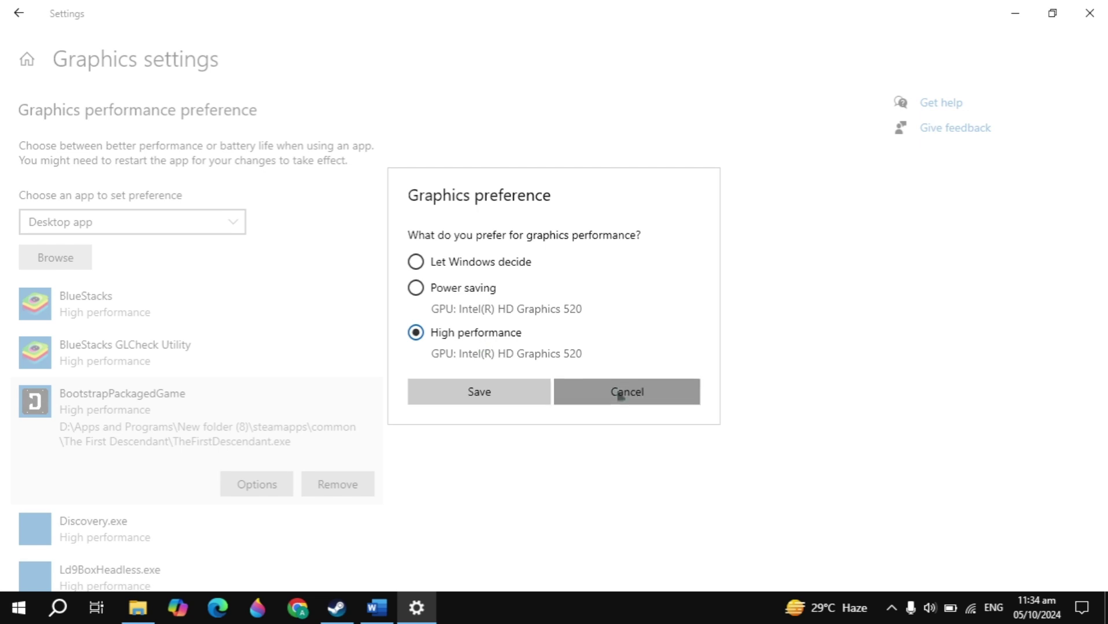
Browse to TheFirstDescendant.exe and add it to the Graphics settings list
{"action": "left_click", "coordinate": [67, 263]}
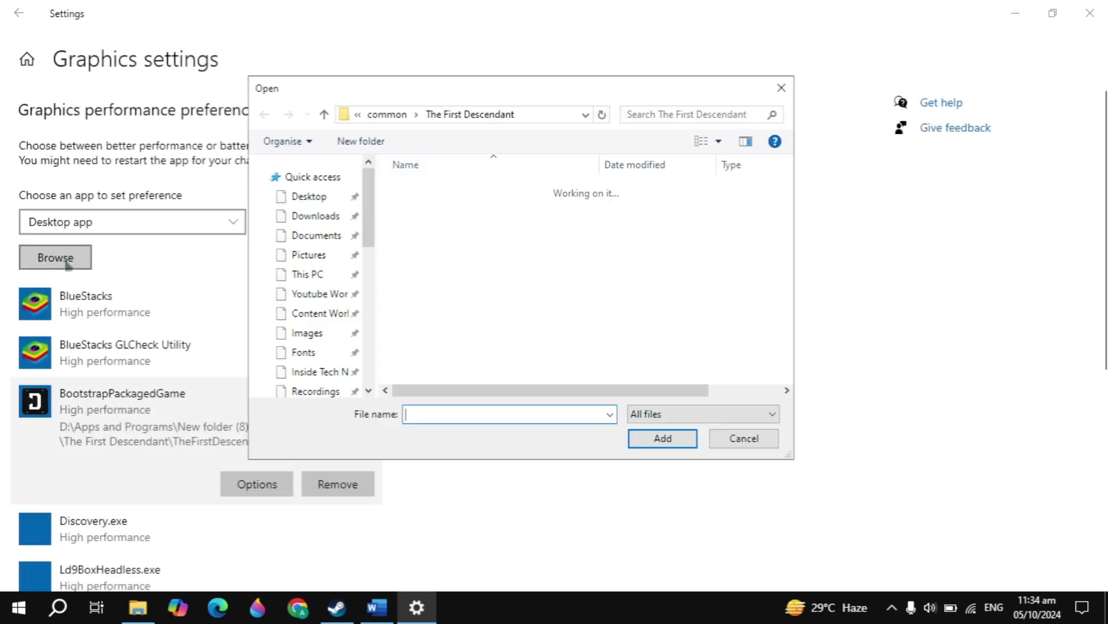
{"action": "left_click", "coordinate": [559, 123]}
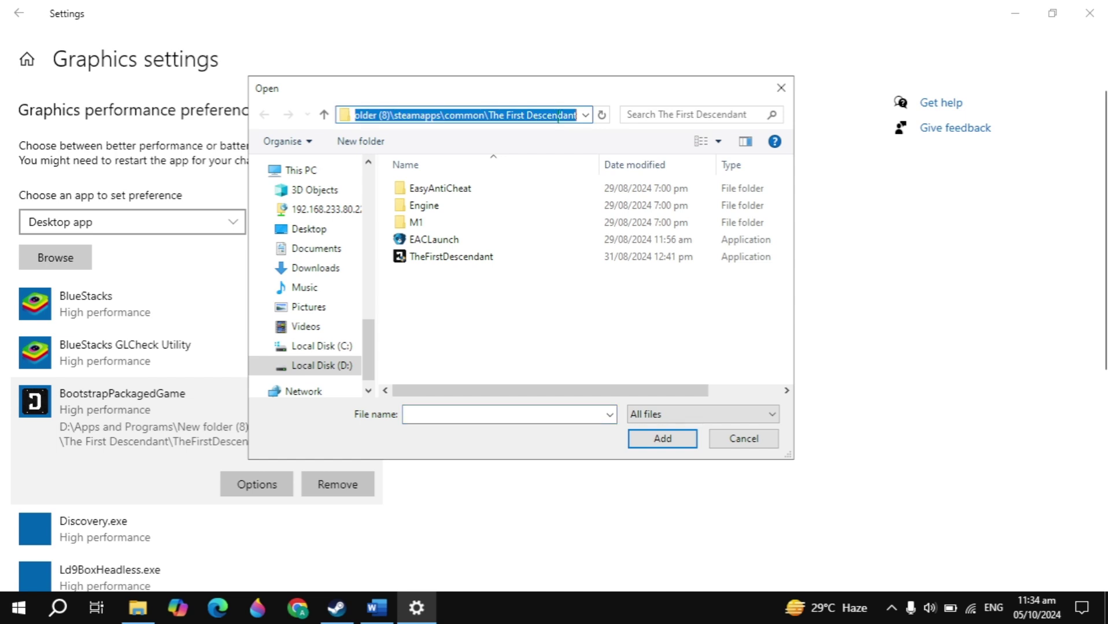
{"action": "left_click", "coordinate": [457, 331]}
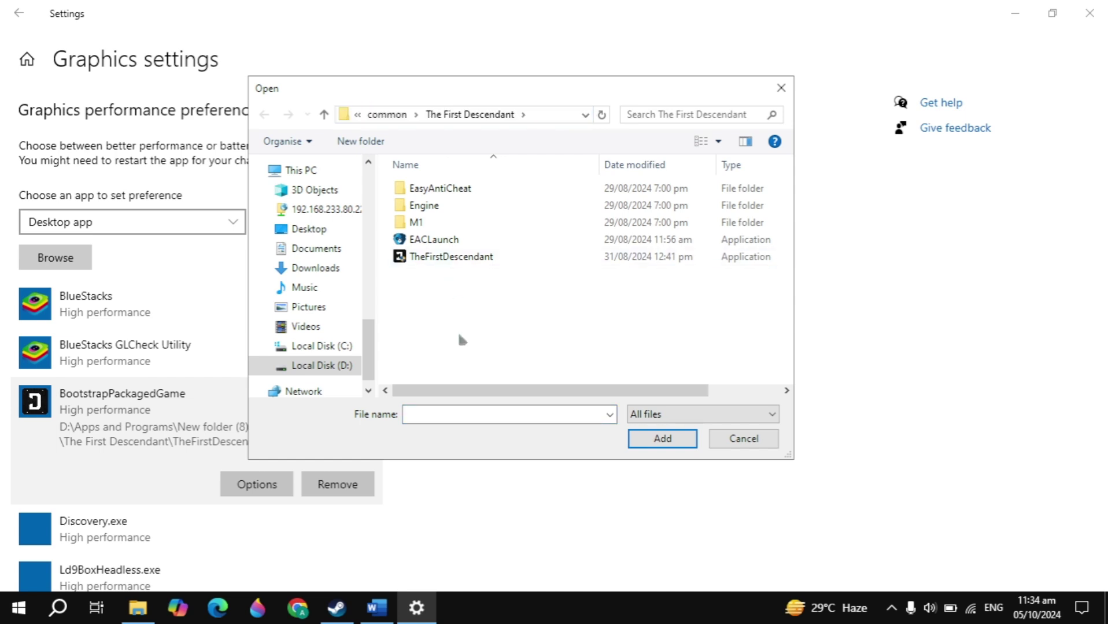
{"action": "left_click", "coordinate": [563, 257]}
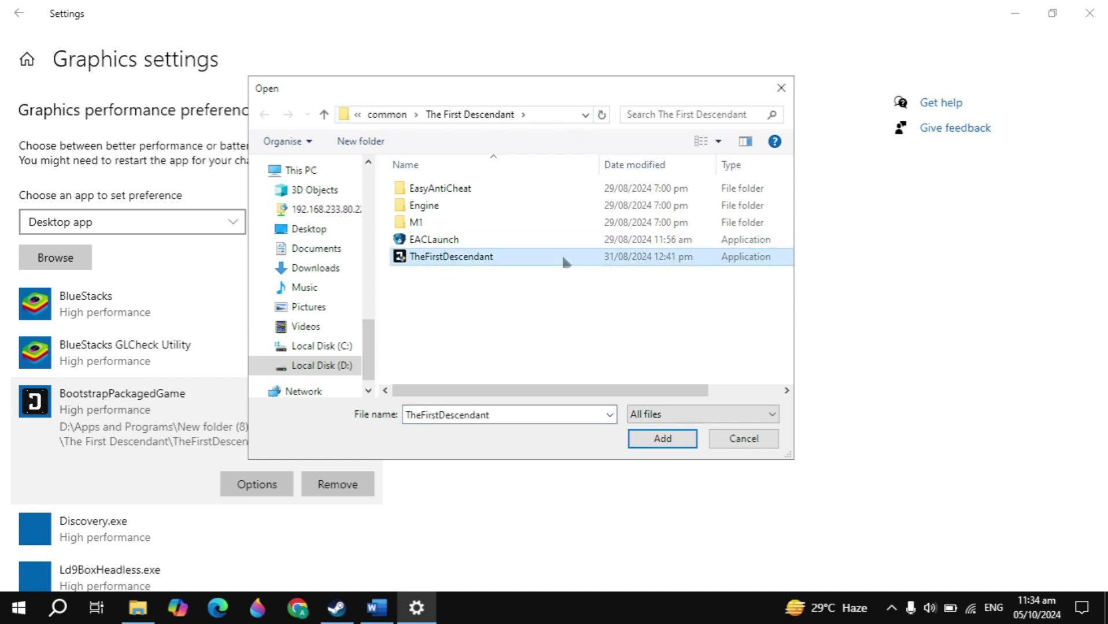
{"action": "left_click", "coordinate": [663, 440]}
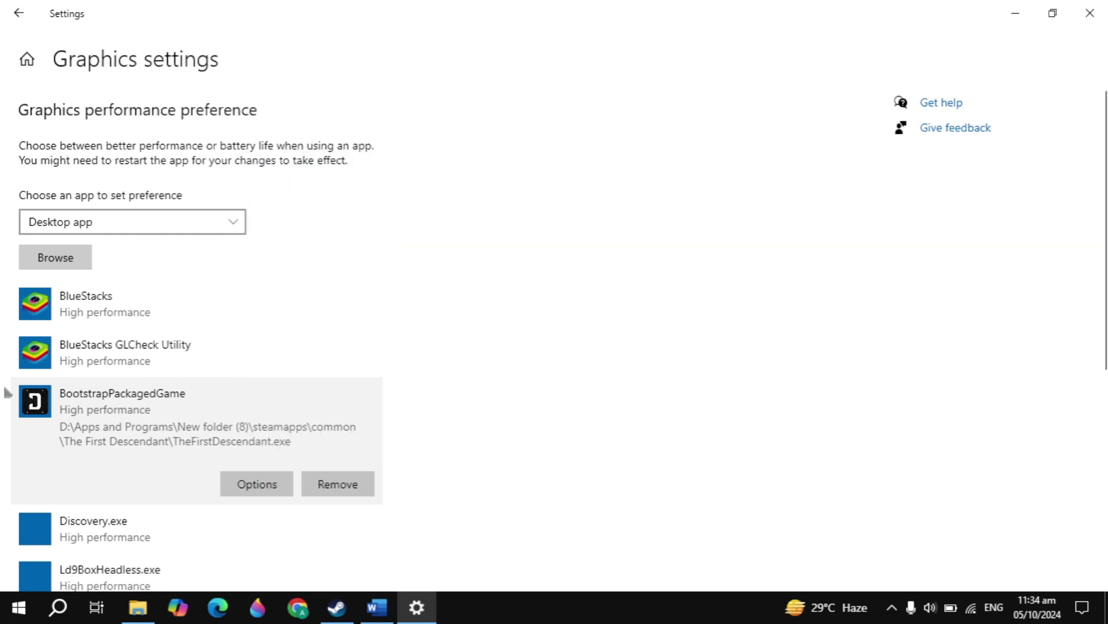
{"action": "left_click", "coordinate": [1090, 12]}
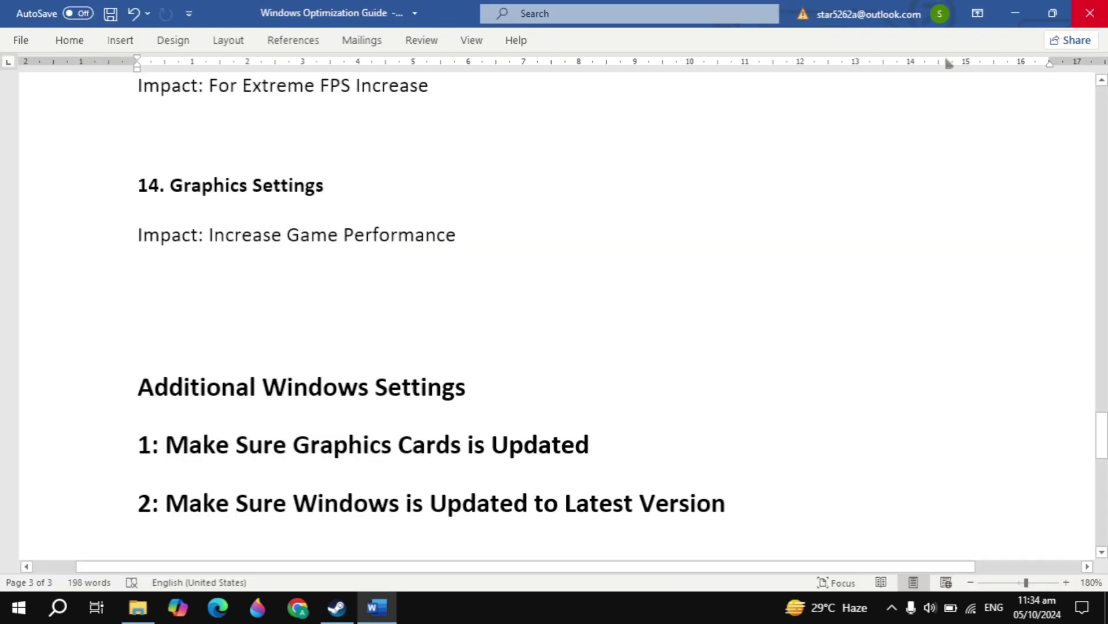
{"action": "scroll", "coordinate": [782, 184], "scroll_direction": "down", "scroll_amount": 3}
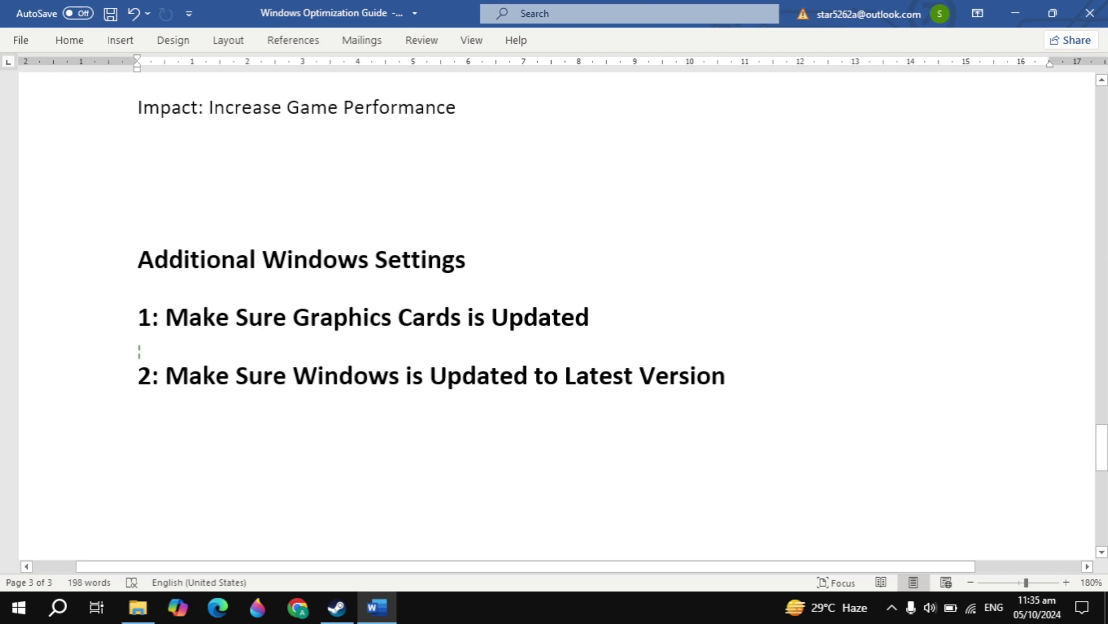
{"action": "scroll", "coordinate": [364, 359], "scroll_direction": "up", "scroll_amount": 20}
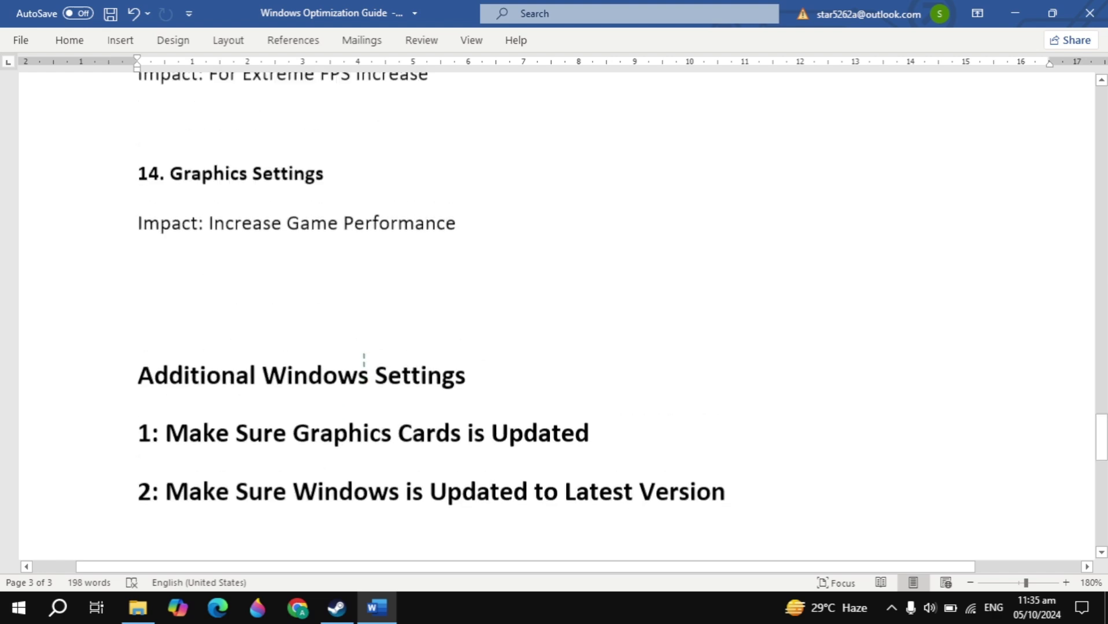